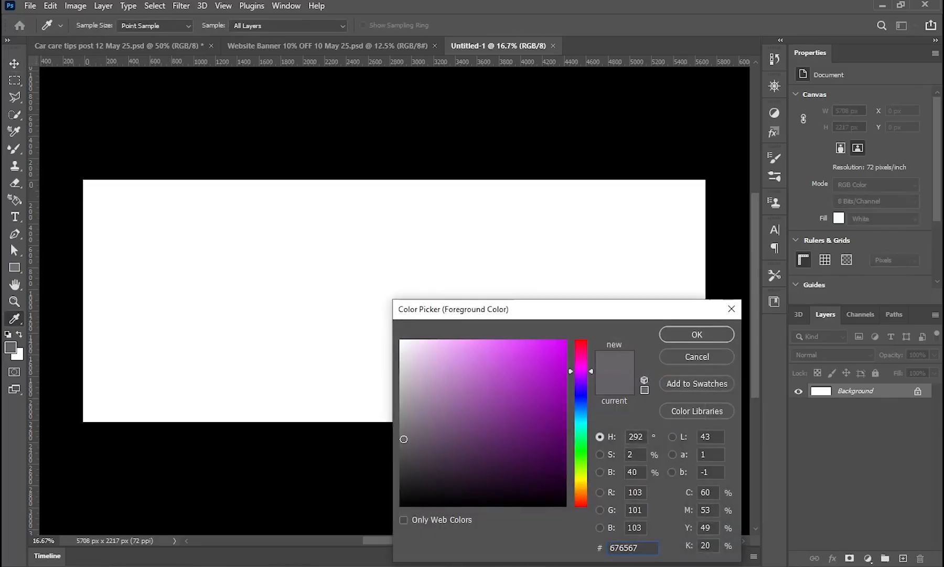
Fill the background with grey 676567 and place the smartphone mockup image near the canvas's left edge
key(Return)
key(alt+BackSpace)
key(alt+Tab)
drag(481, 92, 254, 298)
drag(389, 325, 158, 338)
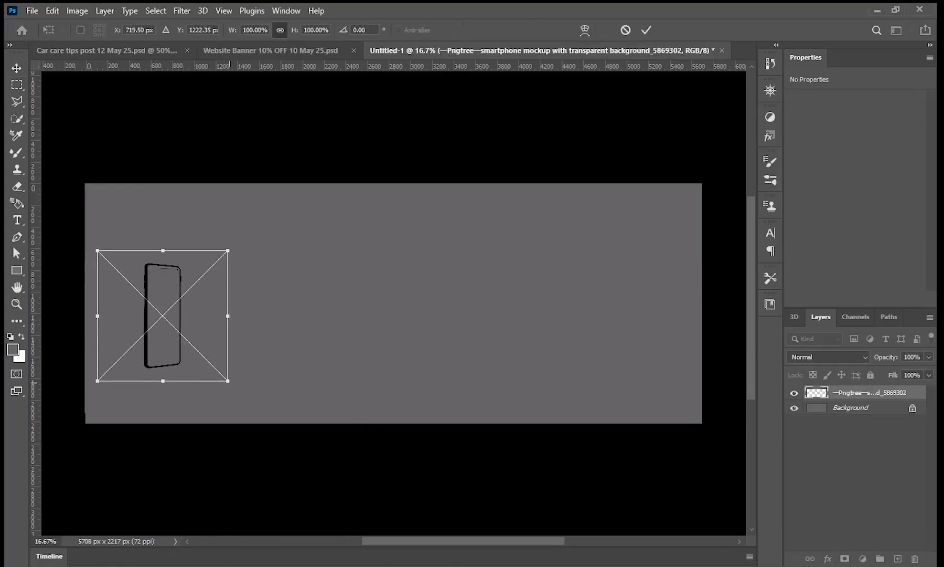
Enlarge the smartphone mockup to about 1563 px high and position it near the canvas's left edge
drag(228, 381, 257, 409)
drag(251, 252, 284, 216)
drag(192, 319, 152, 323)
drag(252, 414, 263, 425)
drag(263, 220, 269, 215)
key(Return)
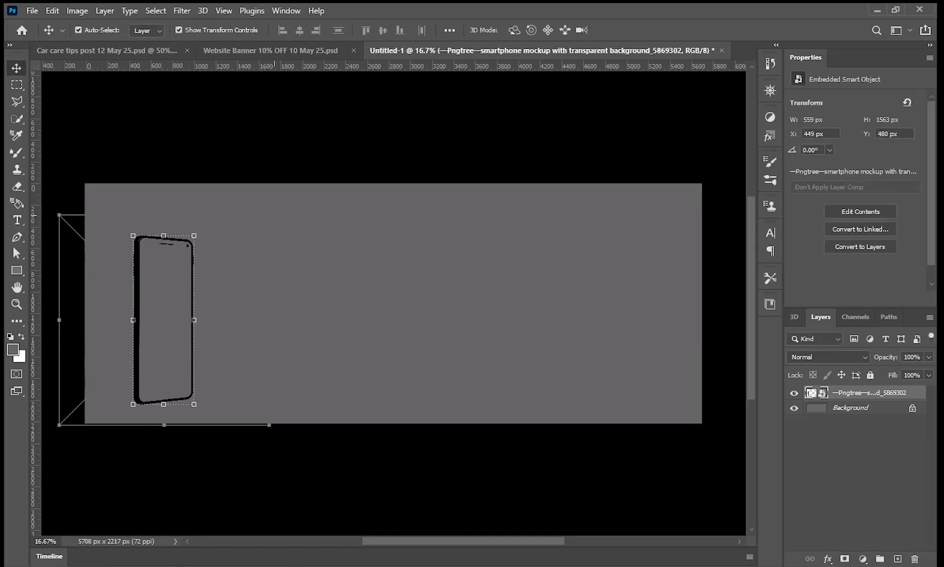
click(128, 400)
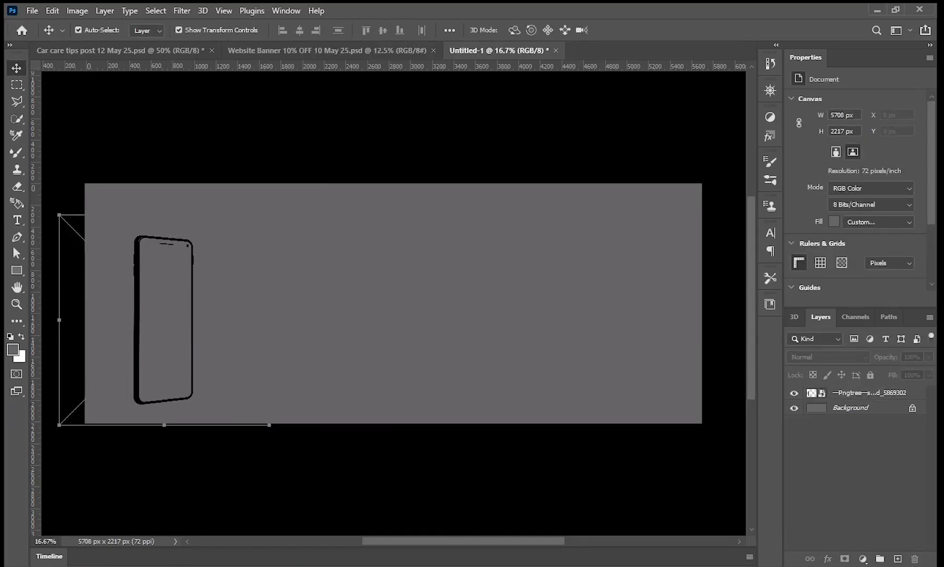
Place the Icon mobile Screen image over the phone, scaled to about 110%
click(115, 514)
drag(342, 99, 242, 367)
drag(393, 315, 167, 326)
drag(195, 383, 202, 397)
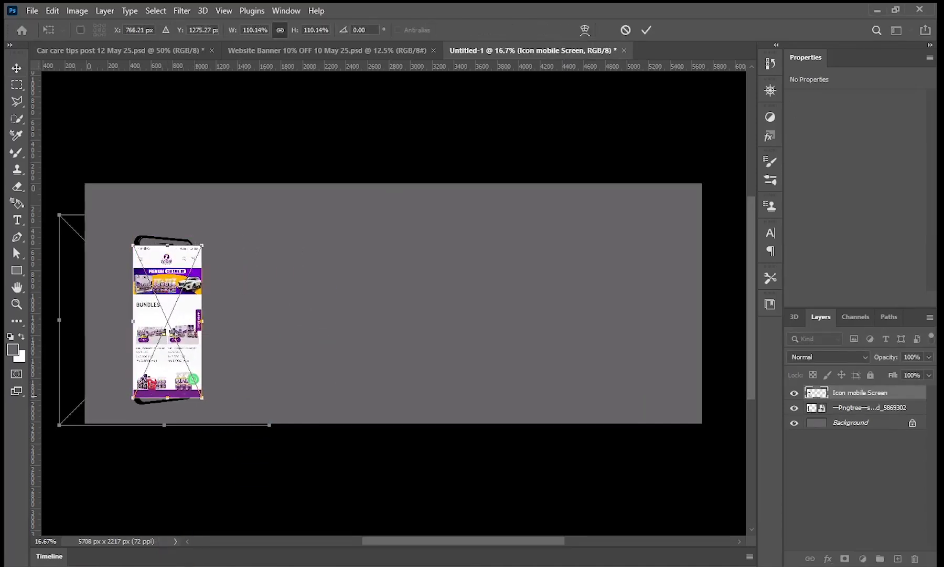
key(Return)
Lower the Icon mobile Screen layer's opacity to 72%
key(ctrl+space)
ctrl+click(180, 309)
ctrl+click(180, 308)
drag(184, 304, 237, 294)
key(ctrl+z)
key(ctrl+space)
ctrl+click(161, 308)
key(alt+space)
alt+click(220, 293)
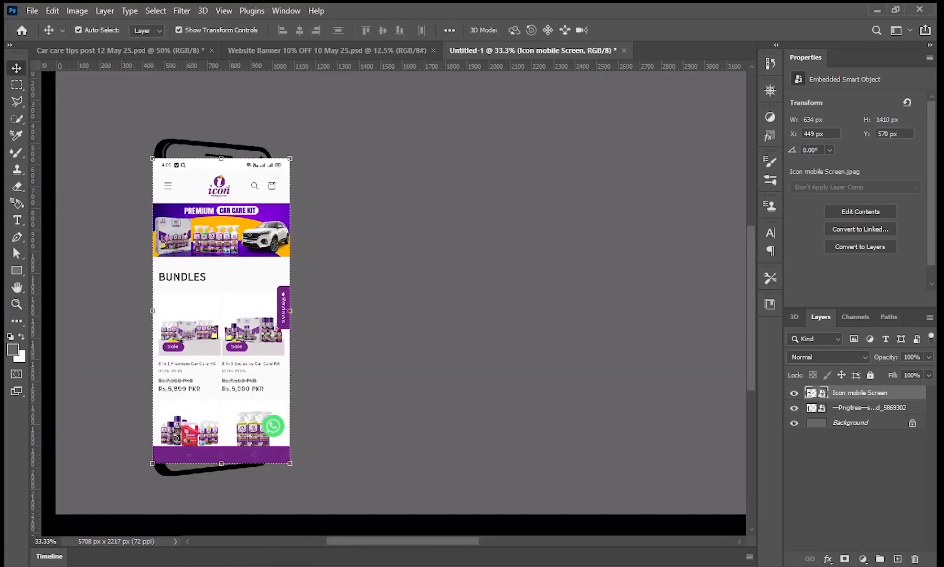
key(7)
key(2)
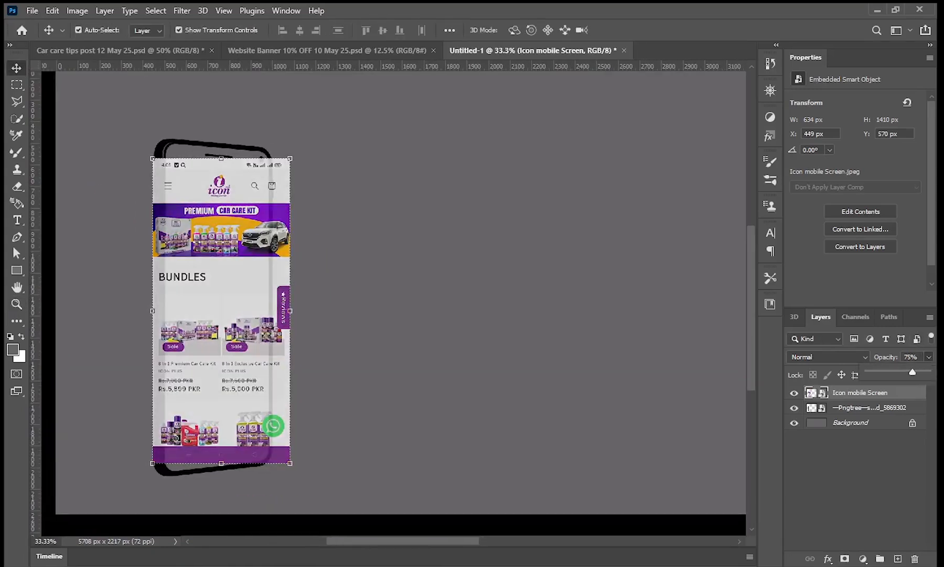
click(144, 273)
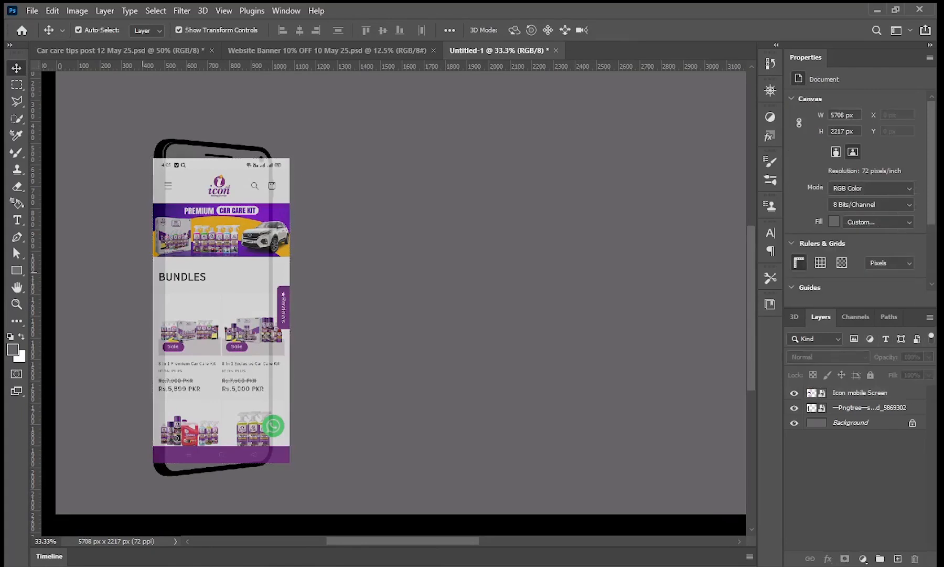
Distort the mobile screenshot so its two upper corners meet the upper corners of the phone's display
key(ctrl+space)
ctrl+click(202, 268)
ctrl+click(195, 244)
drag(205, 288, 217, 421)
click(216, 421)
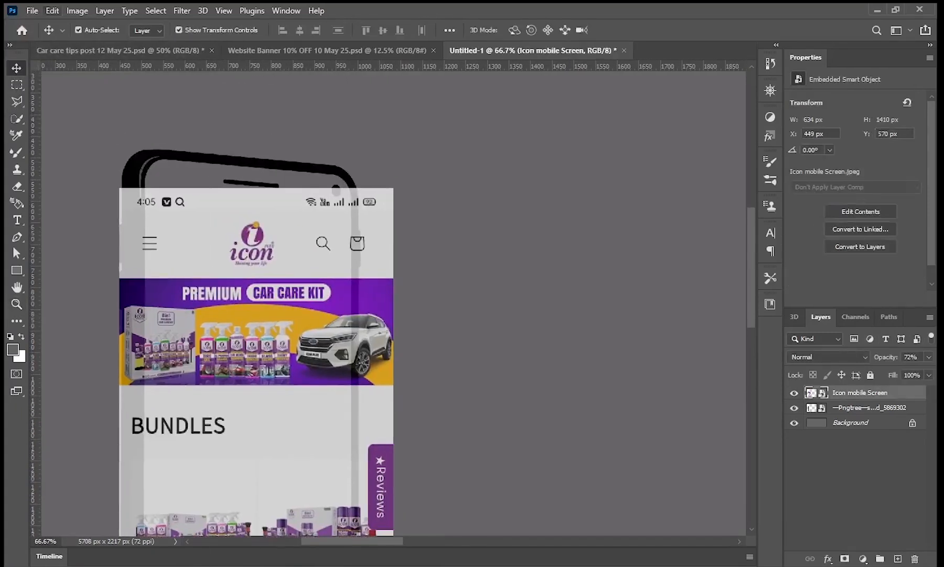
click(52, 10)
mouse_move(73, 306)
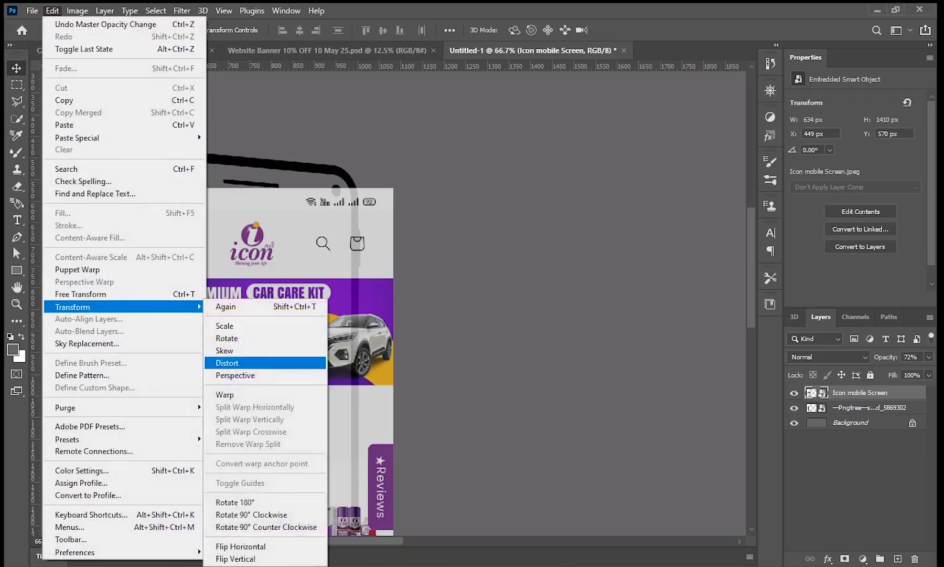
click(227, 363)
drag(120, 188, 138, 156)
drag(394, 186, 351, 173)
Fit the screenshot's two lower corners to the phone display's lower corners and apply the distortion
scroll(388, 299, down, 8)
drag(116, 458, 136, 474)
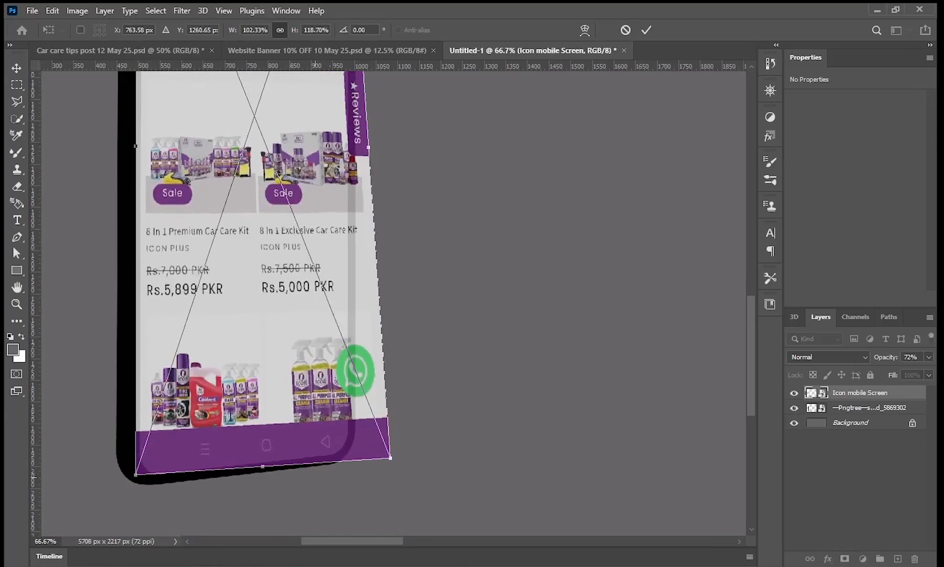
drag(391, 457, 349, 452)
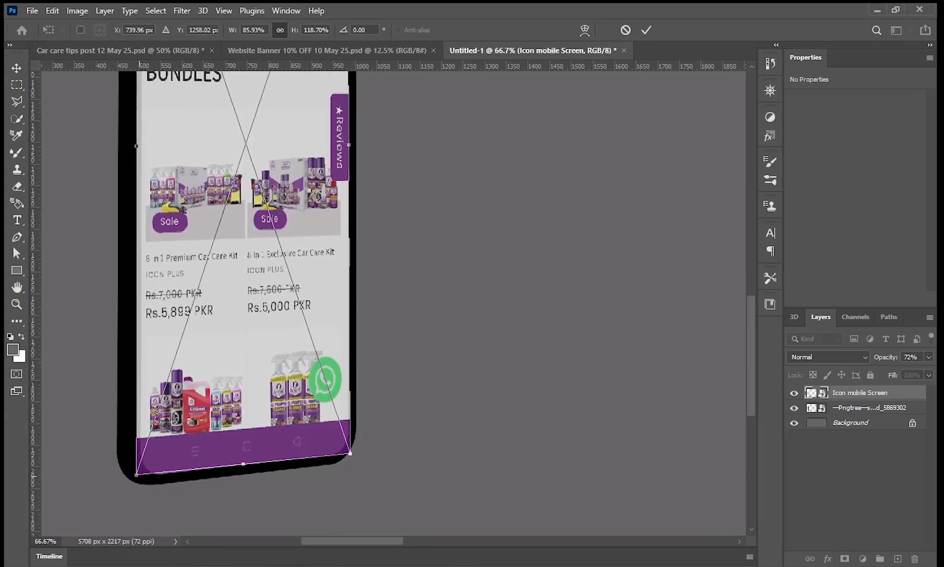
drag(136, 473, 137, 478)
scroll(236, 301, up, 6)
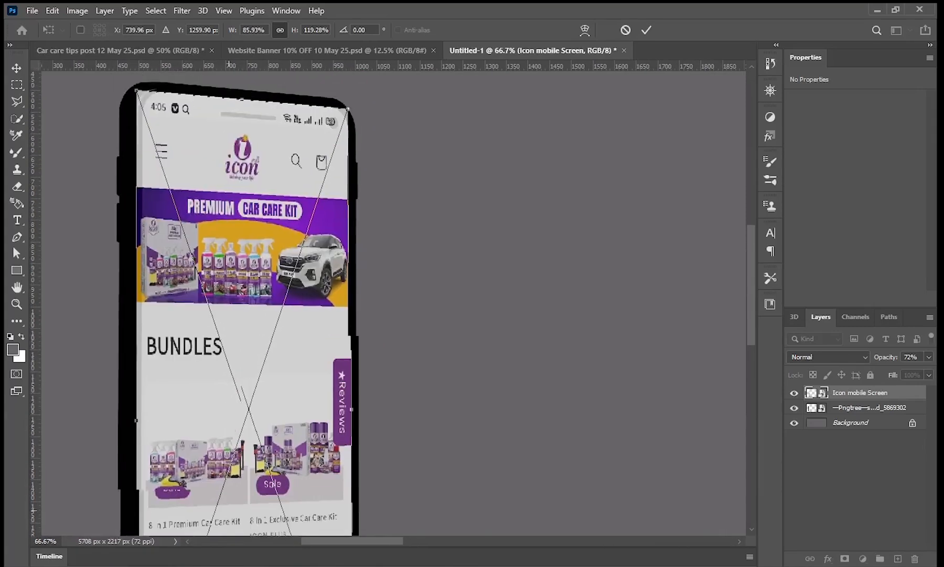
key(Return)
Check the fitted screenshot at full opacity, then set its layer opacity to 54%
scroll(236, 302, down, 3)
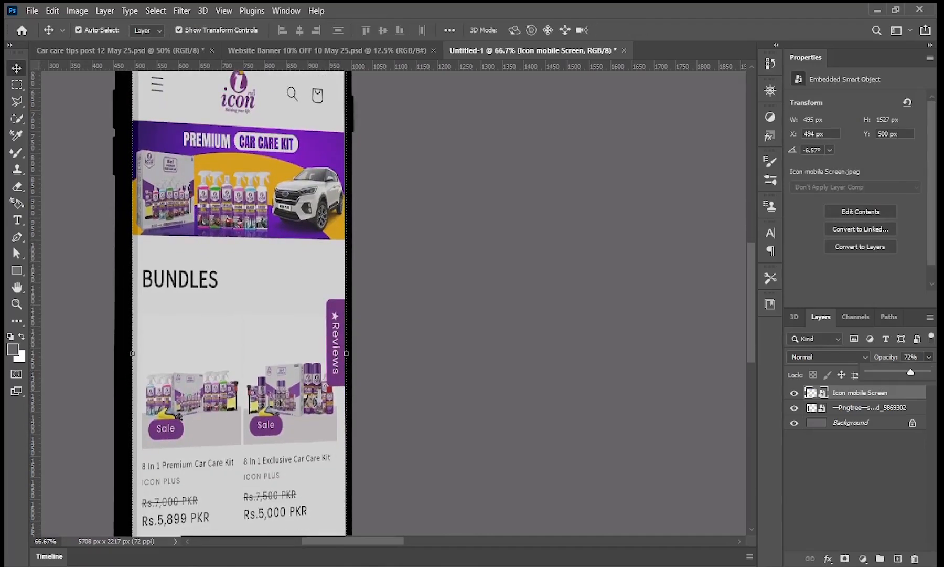
drag(911, 372, 928, 372)
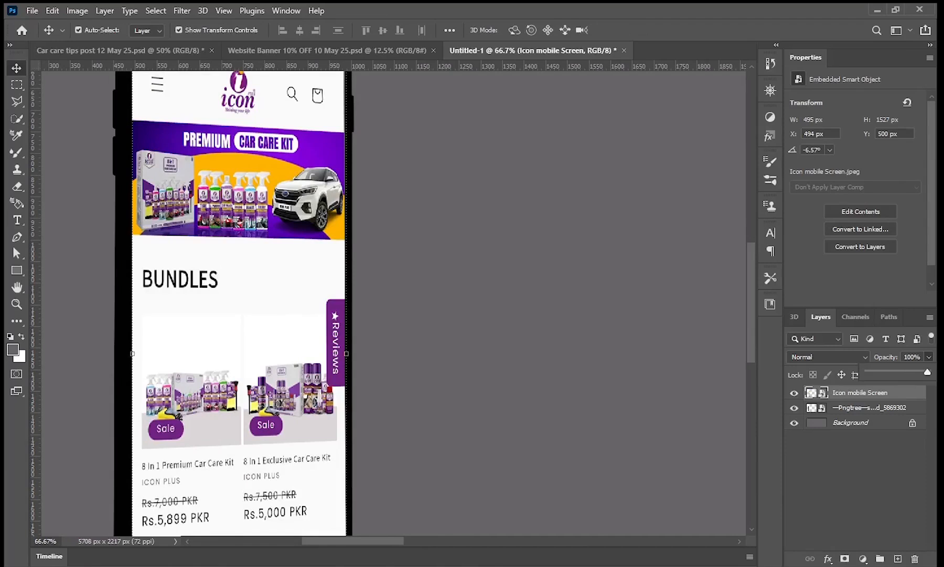
scroll(419, 374, up, 3)
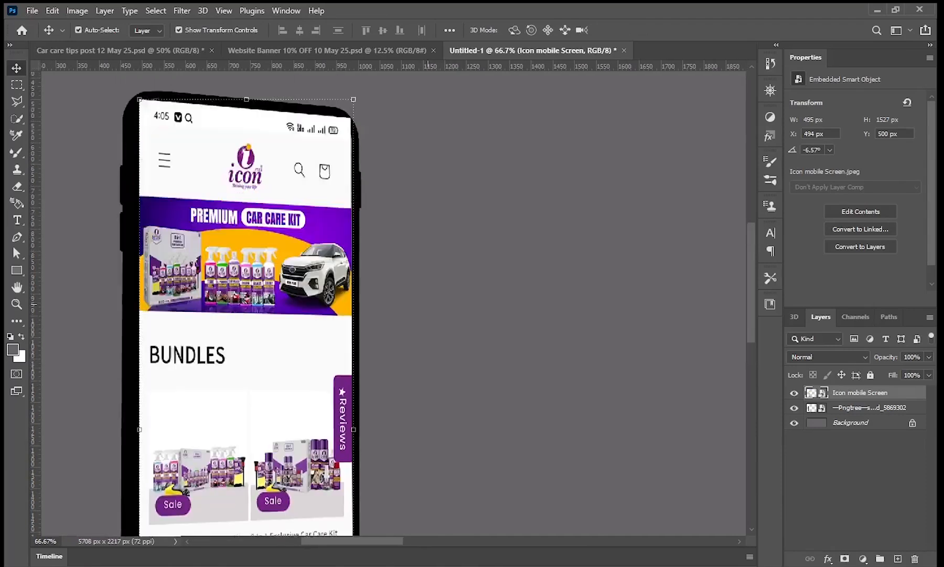
drag(927, 372, 900, 372)
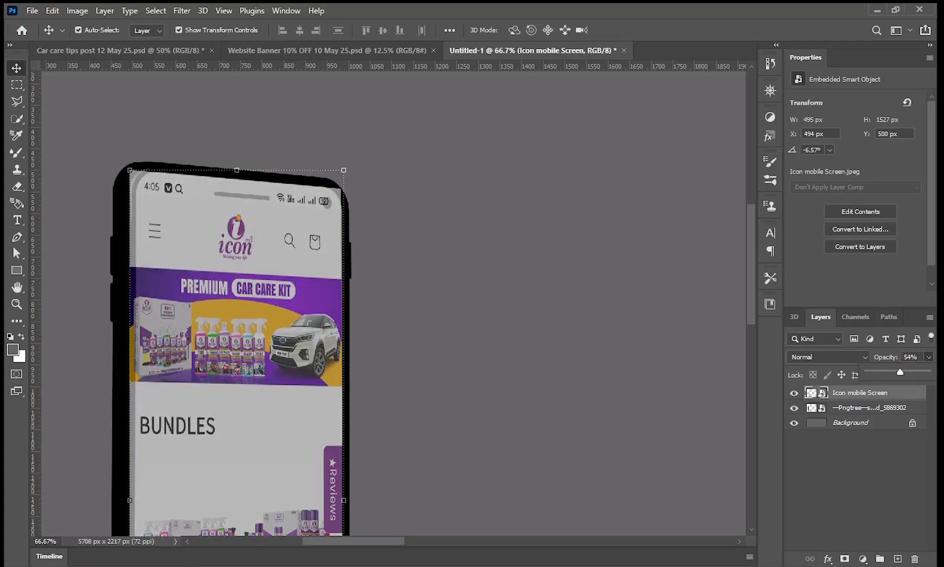
Rasterize the Icon mobile Screen layer and open the Eraser's brush settings
ctrl+click(132, 191)
ctrl+click(132, 191)
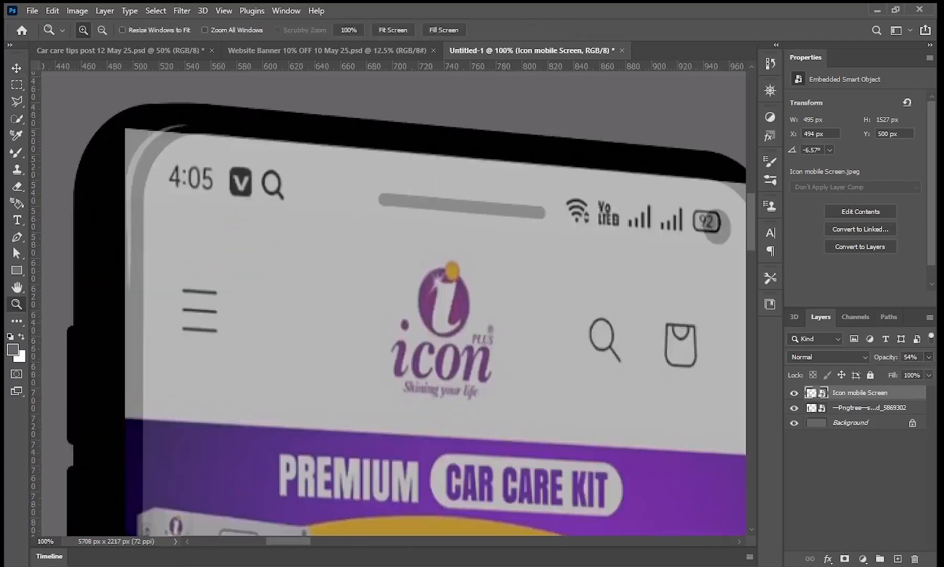
ctrl+click(134, 189)
scroll(184, 182, up, 1)
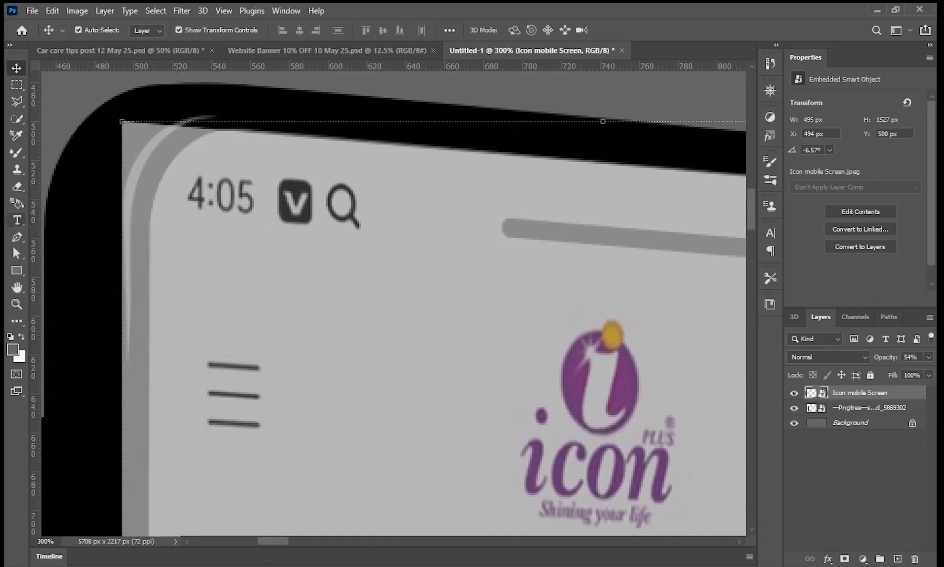
key(e)
click(153, 129)
click(454, 231)
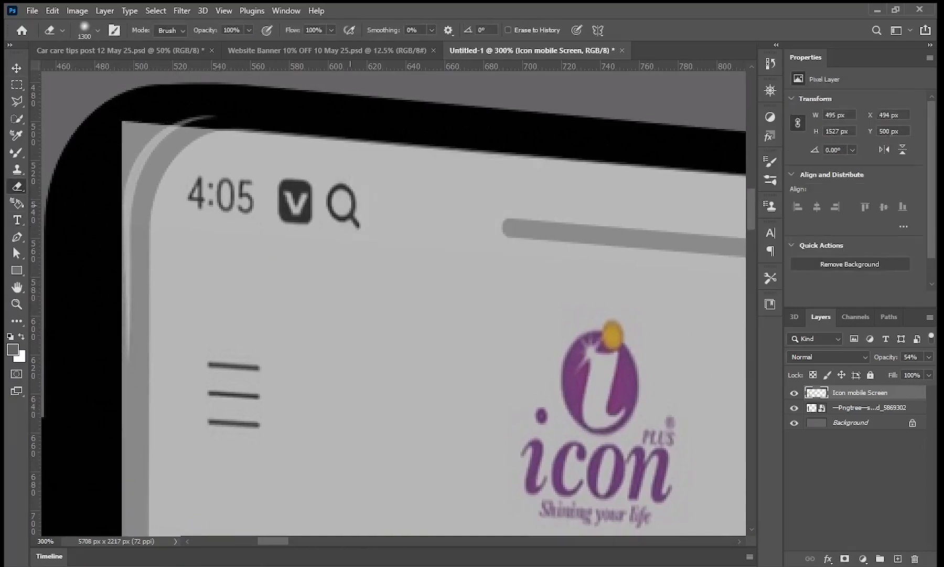
click(97, 30)
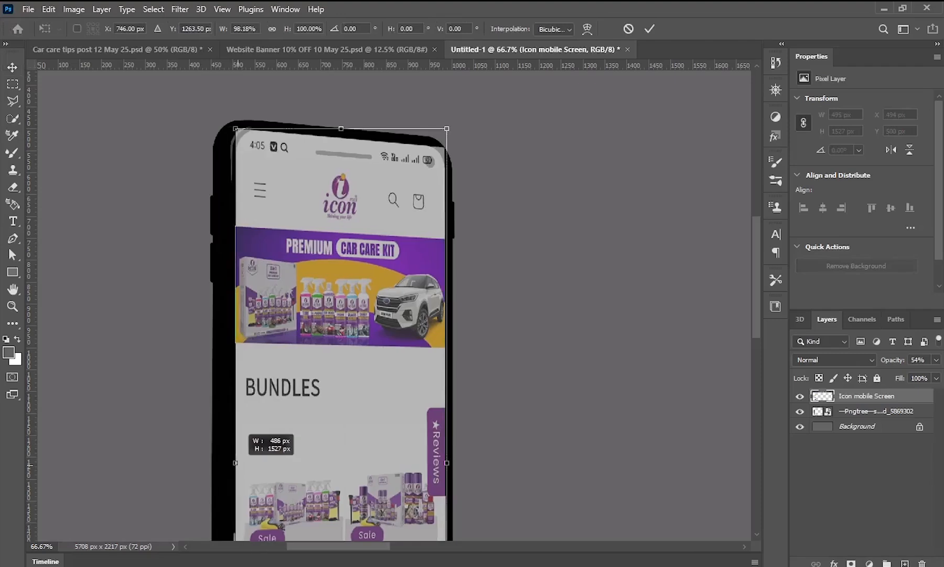
Narrow the mobile screenshot to 482 px wide to fit inside the phone's bezel
scroll(315, 288, down, 5)
key(Return)
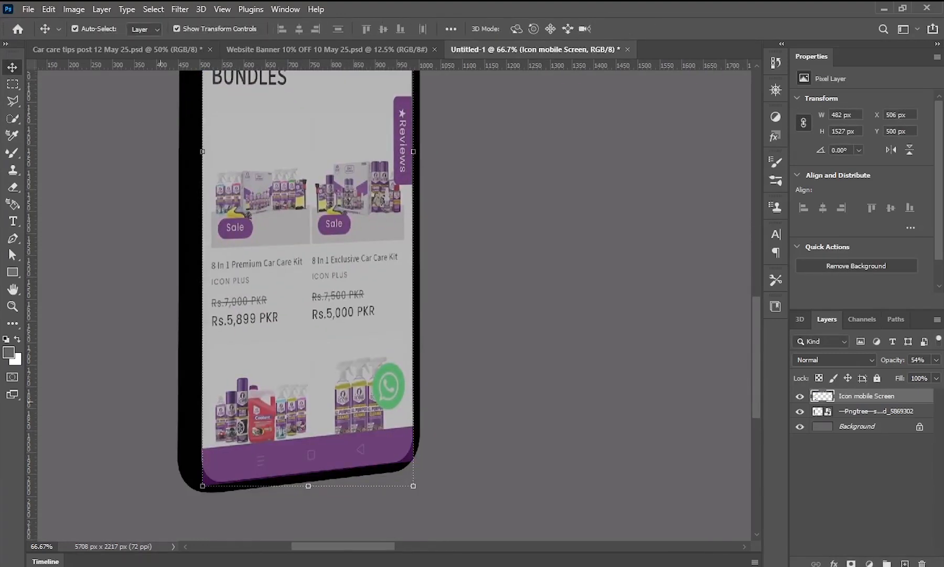
Erase the screenshot's lower corners with a 20 px eraser so they follow the phone display's rounded edge
scroll(314, 489, up, 4)
key(e)
drag(154, 379, 162, 436)
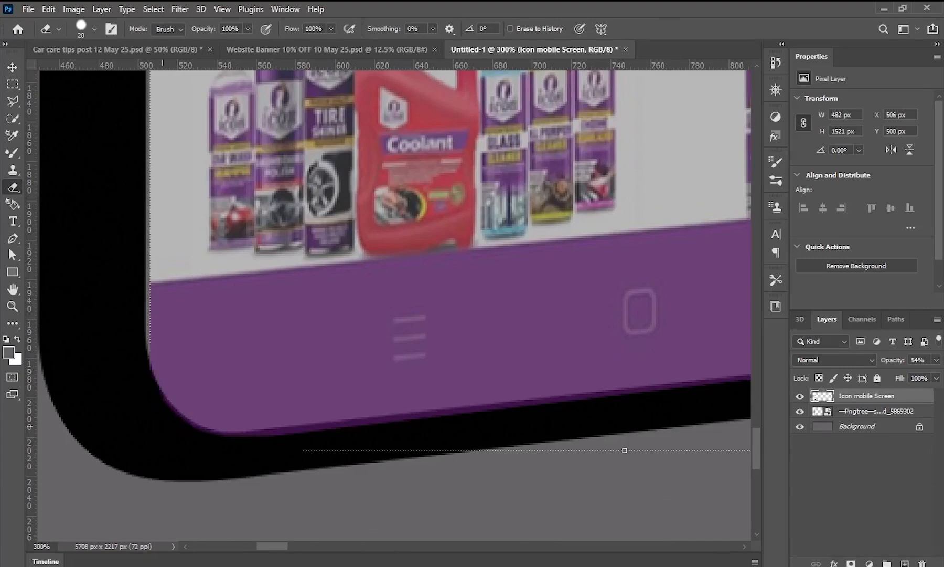
scroll(388, 299, right, 5)
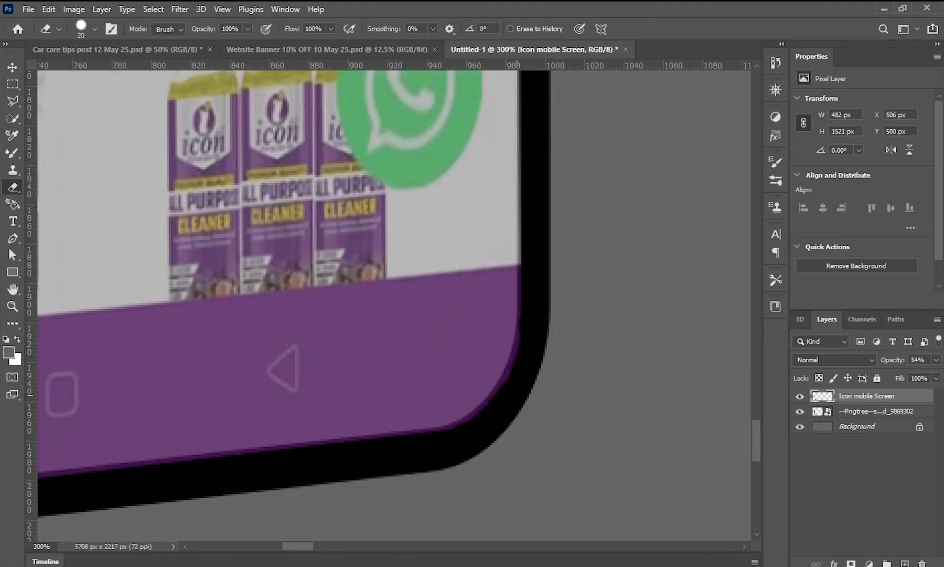
Erase the screenshot's upper corners with the 20 px eraser along the phone display's rounded edge
scroll(362, 245, up, 15)
scroll(363, 245, up, 1)
drag(362, 245, 408, 308)
scroll(388, 314, left, 7)
alt+click(388, 335)
ctrl+click(250, 266)
mouse_move(316, 222)
mouse_down()
mouse_move(250, 273)
mouse_move(218, 348)
mouse_up()
drag(272, 239, 324, 217)
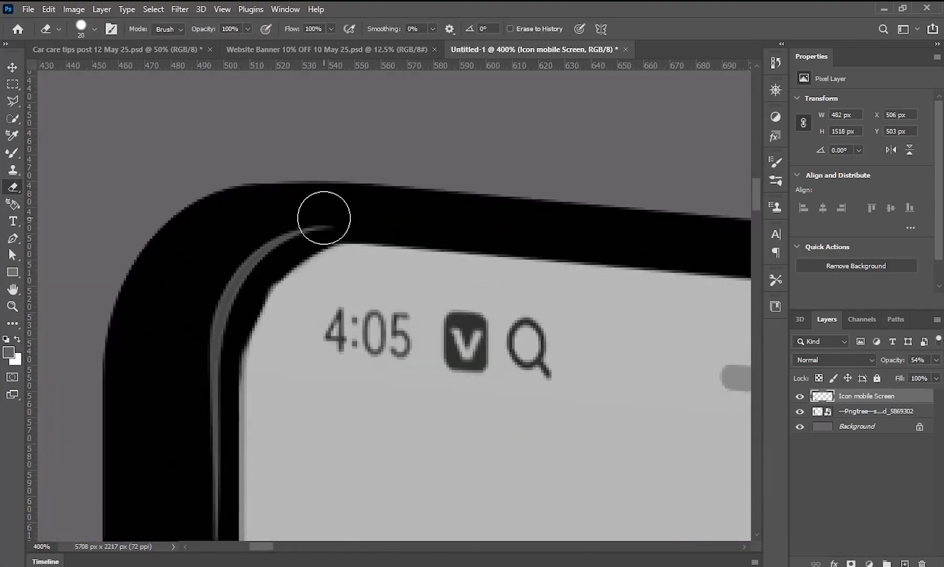
Set the Icon mobile Screen layer's opacity to 100%
alt+click(420, 283)
alt+click(419, 283)
alt+click(419, 283)
drag(446, 399, 369, 168)
click(936, 360)
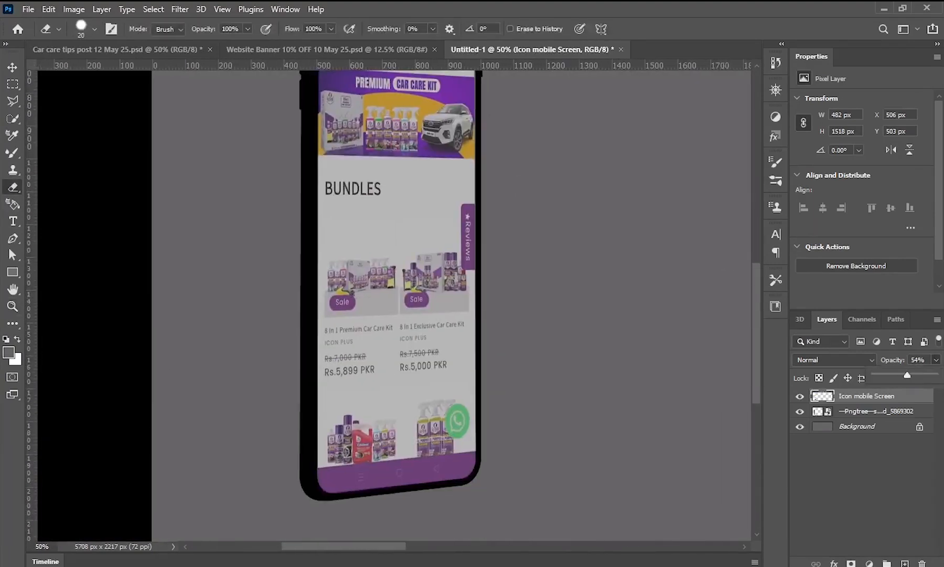
drag(908, 376, 938, 376)
Merge the Icon mobile Screen layer with the smartphone mockup layer beneath it
alt+click(468, 309)
alt+click(467, 309)
drag(467, 309, 306, 330)
alt+click(306, 330)
key(v)
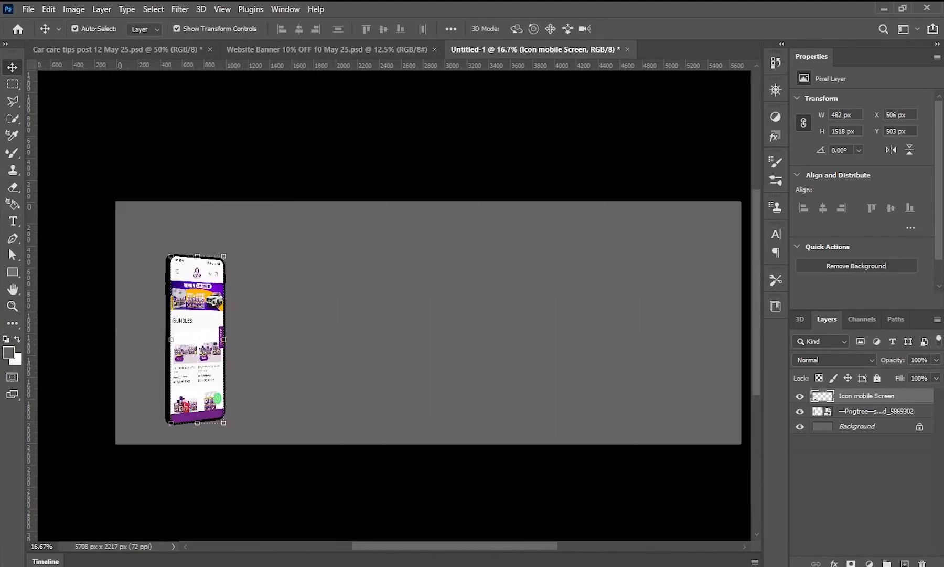
key(ctrl+e)
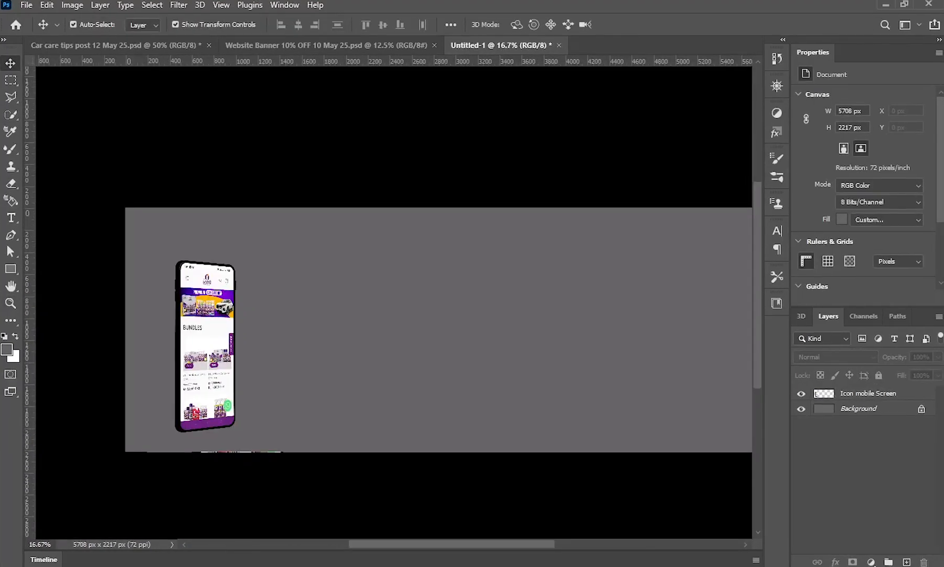
Place the two website screenshot images in the document, enlarging the first one beside the phone
click(107, 564)
click(694, 99)
ctrl+click(763, 100)
drag(763, 100, 333, 377)
drag(385, 361, 280, 423)
drag(358, 376, 321, 360)
drag(456, 284, 574, 248)
key(Return)
Position and size the second website screenshot and arrange the two screenshots side by side
drag(384, 362, 333, 389)
drag(469, 320, 475, 342)
key(Return)
drag(445, 294, 609, 295)
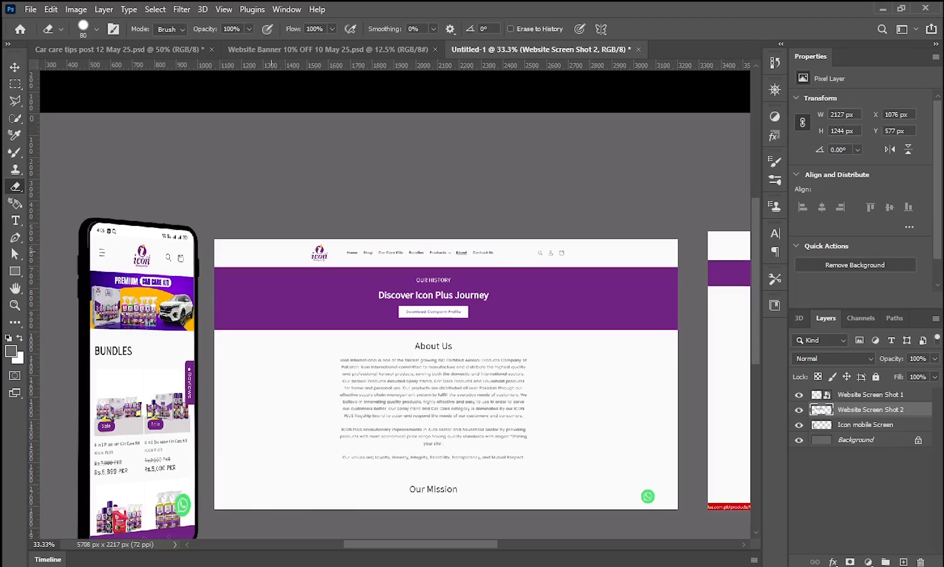
Erase the blank left margin of Website Screen Shot 2 with a 175 px eraser
drag(263, 246, 263, 504)
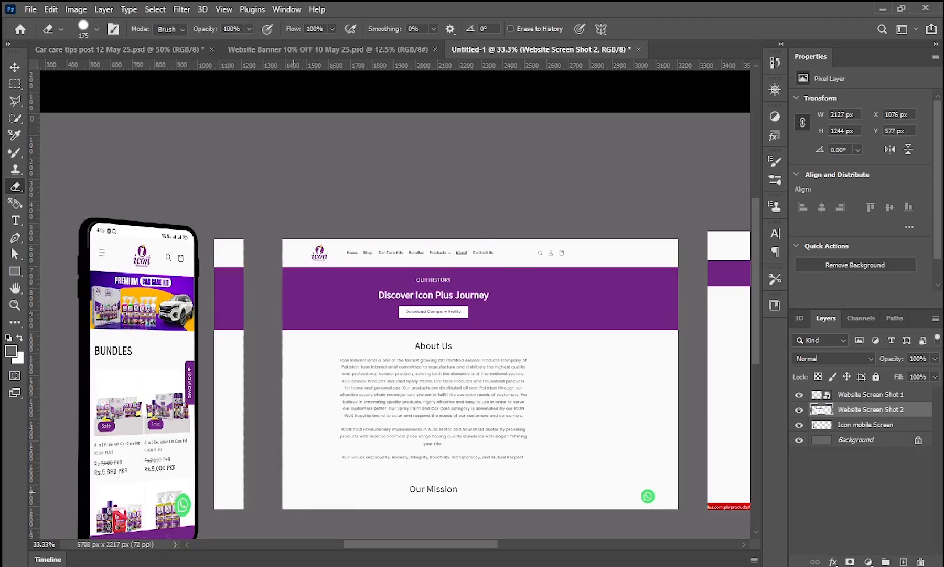
scroll(294, 492, down, 12)
scroll(294, 493, up, 12)
mouse_move(271, 270)
mouse_down()
mouse_move(265, 263)
mouse_move(282, 275)
mouse_up()
mouse_move(223, 227)
mouse_down()
mouse_move(213, 494)
mouse_move(226, 304)
mouse_up()
Erase the blank right margin of Website Screen Shot 2, including the green chat icon
mouse_move(640, 234)
mouse_down()
mouse_move(532, 237)
mouse_move(522, 287)
mouse_up()
key(ctrl+z)
drag(504, 212, 503, 503)
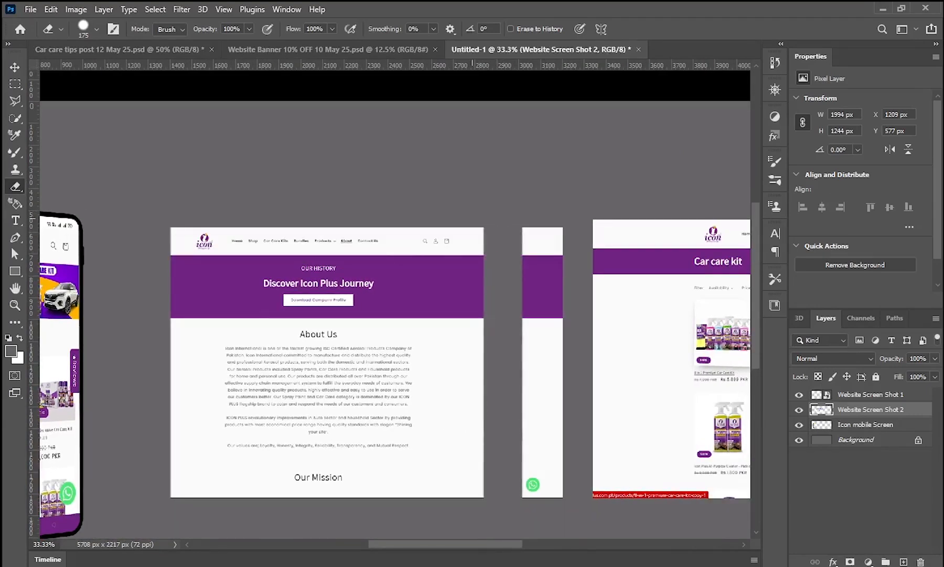
drag(537, 228, 538, 488)
Select the Website Screen Shot 1 layer and rasterize it for erasing
key(v)
drag(734, 327, 336, 320)
click(381, 321)
key(e)
click(381, 320)
key(Return)
Erase the blank left and right margins of Website Screen Shot 1 with the 175 px eraser
drag(232, 212, 226, 503)
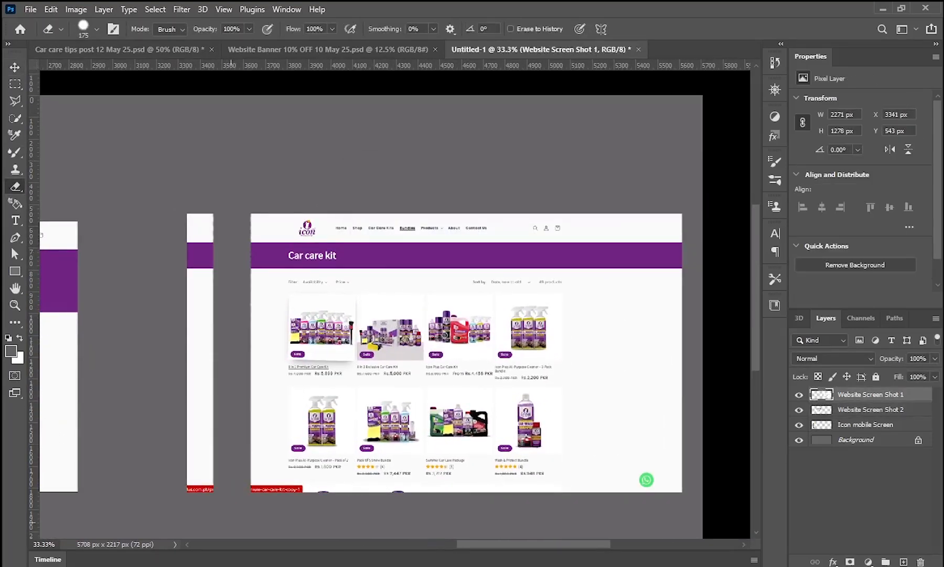
mouse_move(201, 215)
mouse_down()
mouse_move(217, 407)
mouse_move(201, 485)
mouse_up()
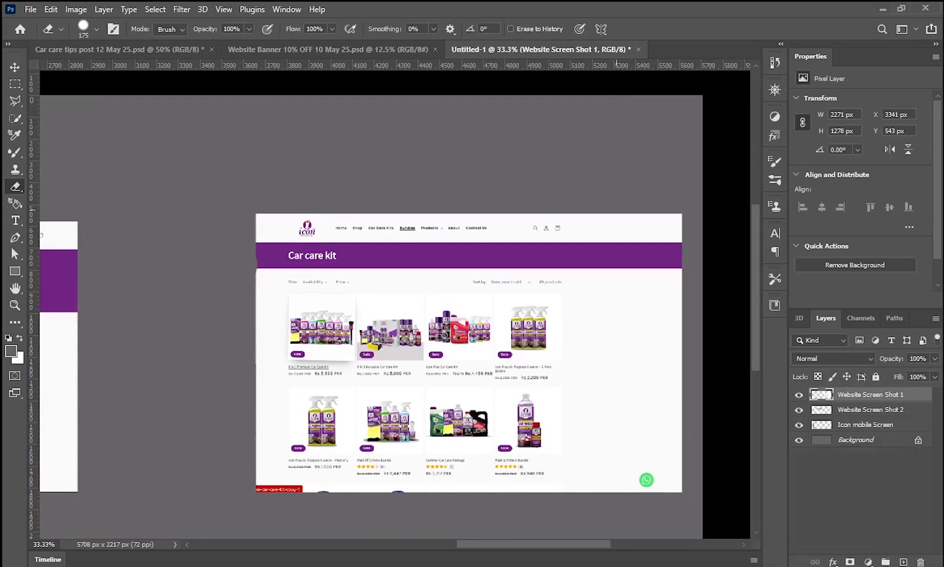
drag(612, 209, 614, 504)
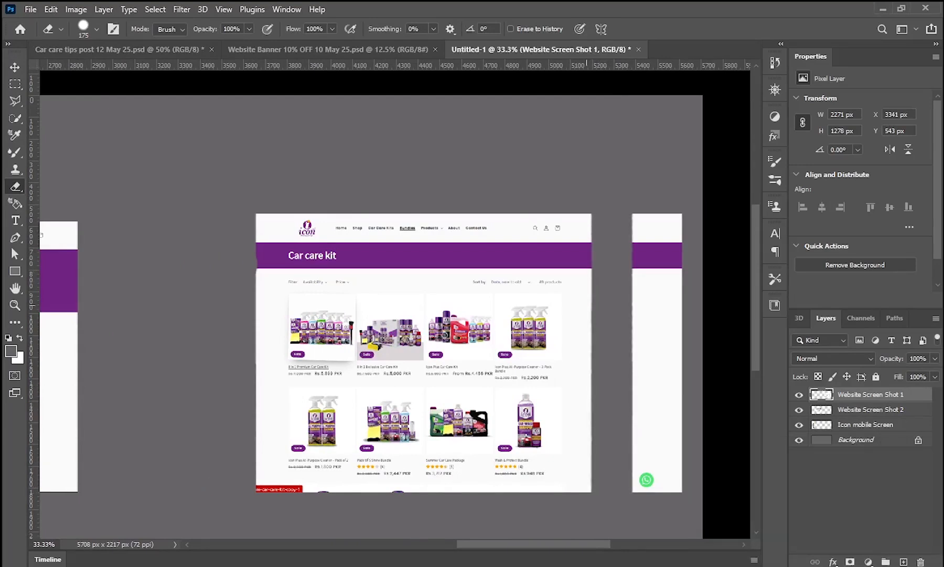
mouse_move(658, 219)
mouse_down()
mouse_move(672, 482)
mouse_move(678, 362)
mouse_up()
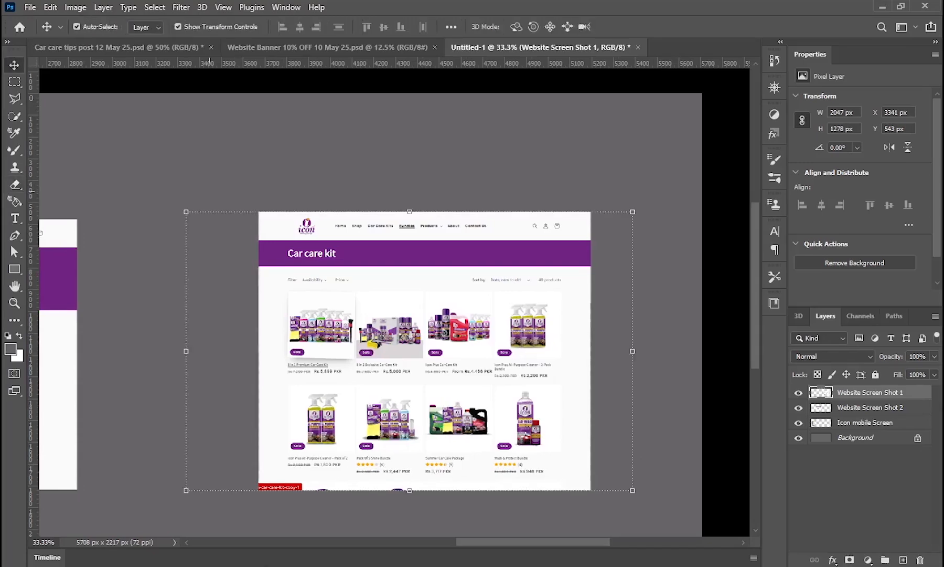
Move the Car care kit screenshot beside the phone, overlapping its right edge, and shift the About Us screenshot farther right
drag(209, 192, 518, 163)
scroll(488, 317, down, 1)
drag(464, 302, 391, 293)
drag(292, 302, 357, 297)
scroll(456, 304, down, 2)
drag(456, 304, 486, 311)
drag(546, 302, 347, 307)
drag(441, 297, 539, 302)
drag(380, 288, 359, 286)
ctrl+click(335, 319)
ctrl+click(334, 320)
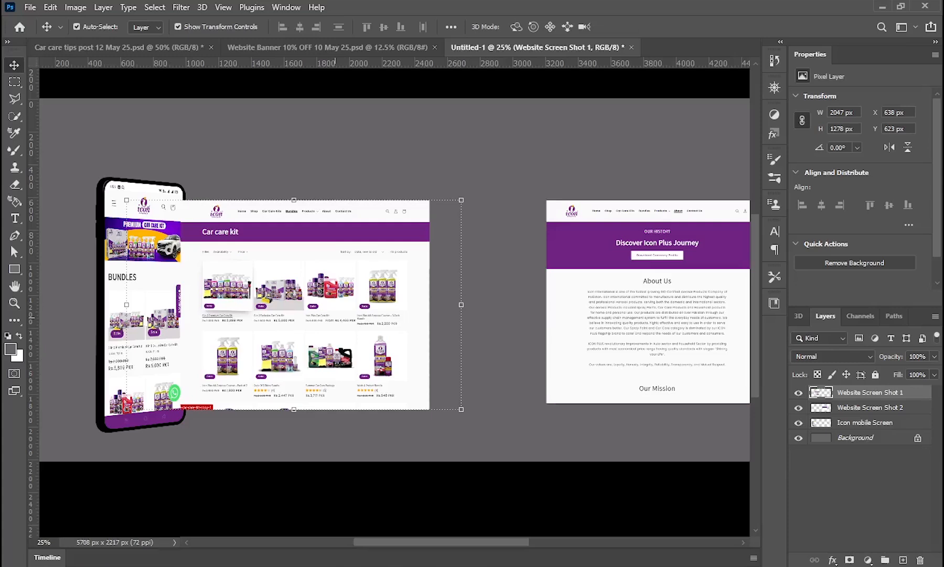
Reposition the Car care kit screenshot beside the phone and distort it so it tapers away from the phone
drag(311, 298, 314, 296)
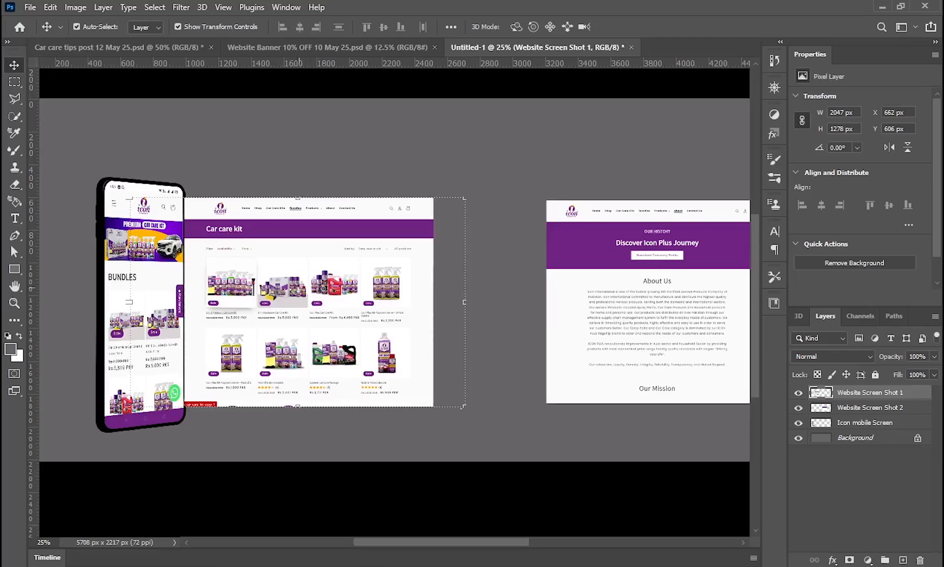
scroll(286, 281, up, 1)
click(50, 7)
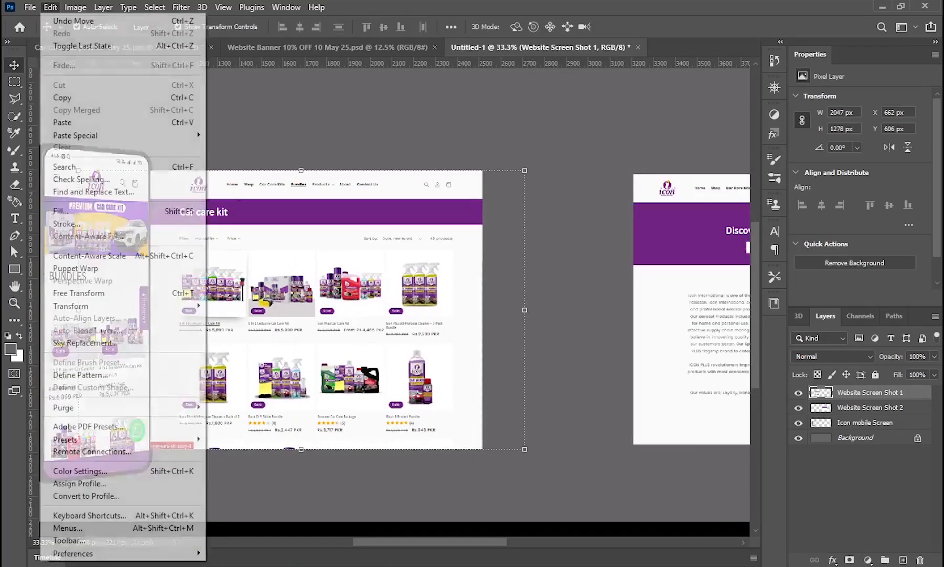
mouse_move(105, 306)
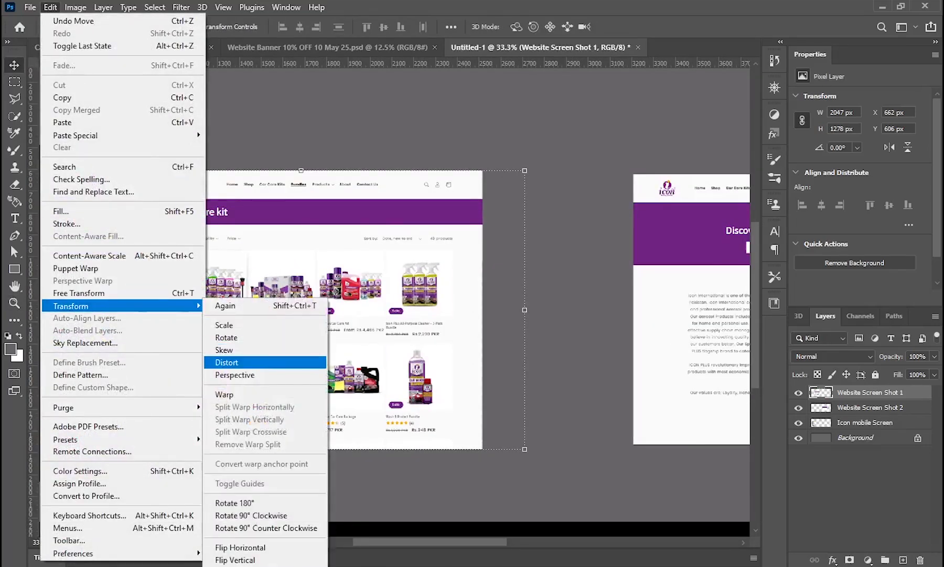
click(226, 362)
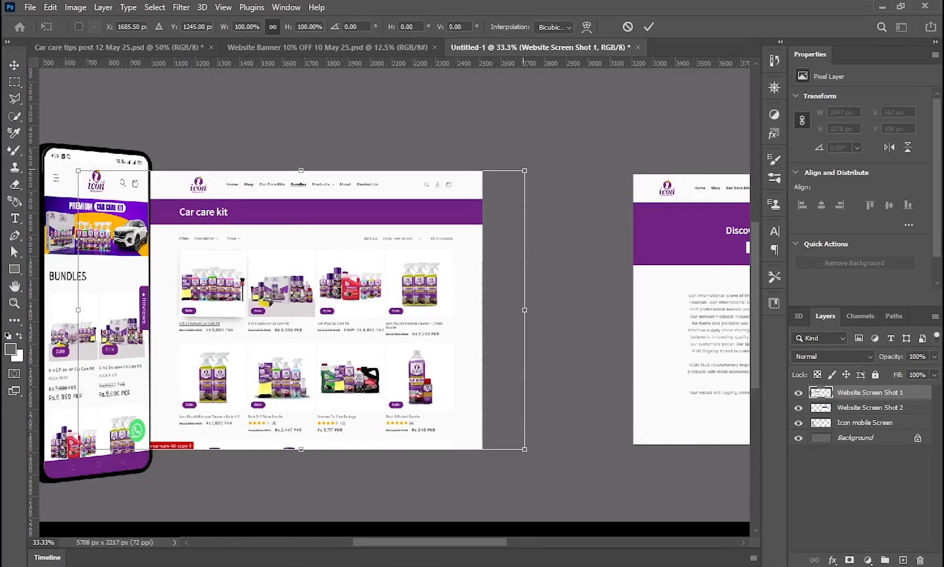
drag(525, 171, 507, 233)
drag(525, 449, 507, 422)
drag(79, 449, 44, 458)
drag(78, 171, 44, 154)
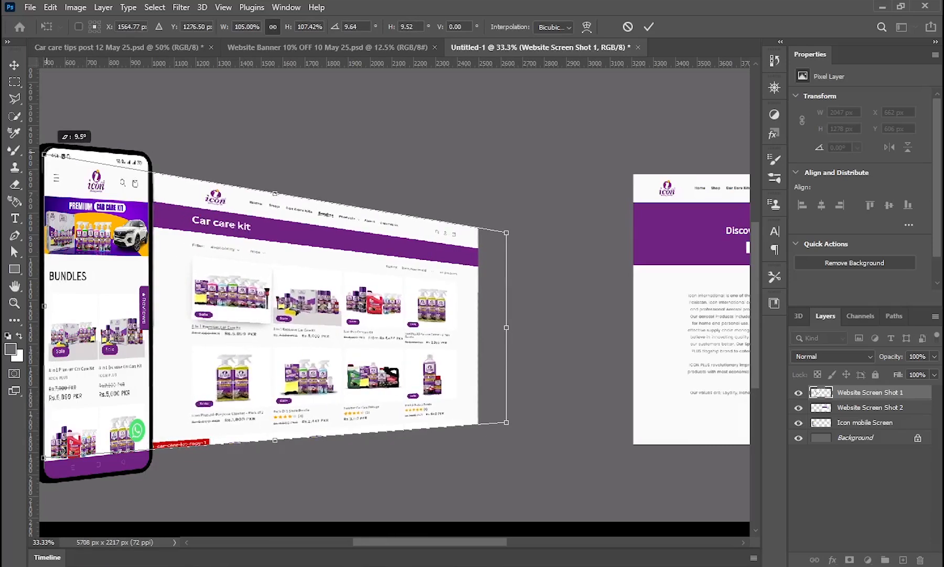
Pull the far corners of the Car care kit screenshot inward, nudge it slightly right, and apply the distortion
drag(507, 232, 488, 234)
drag(506, 421, 490, 424)
key(Right)
key(Right)
key(Right)
key(Right)
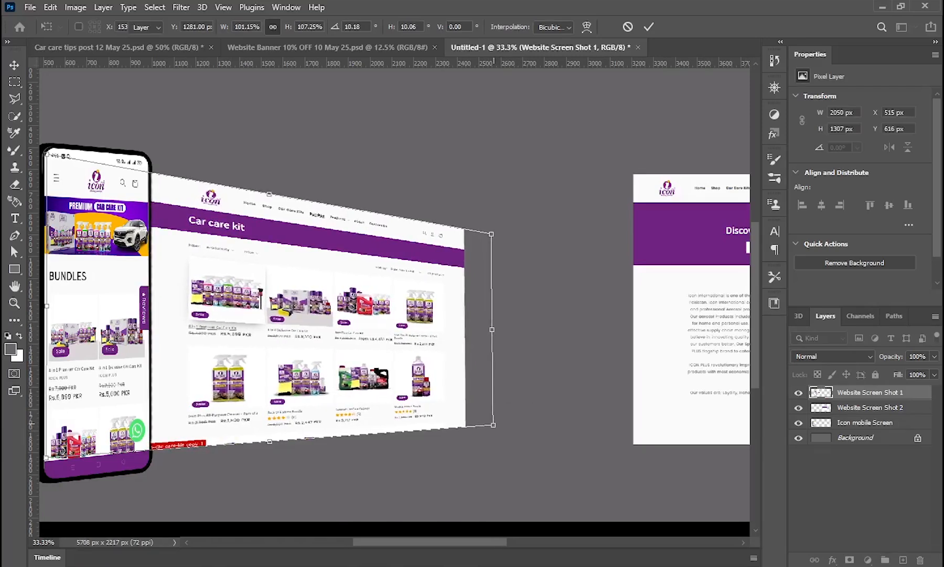
key(Return)
Move the About Us screenshot beside the Car care kit screenshot and distort it into a mirrored perspective meeting its narrow edge
click(546, 401)
drag(566, 393, 489, 396)
drag(595, 394, 465, 377)
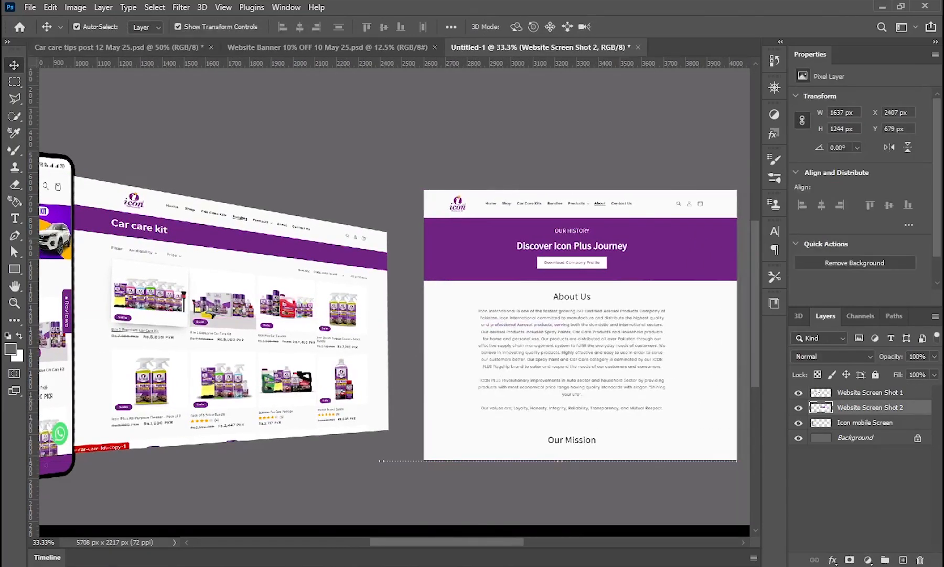
click(51, 7)
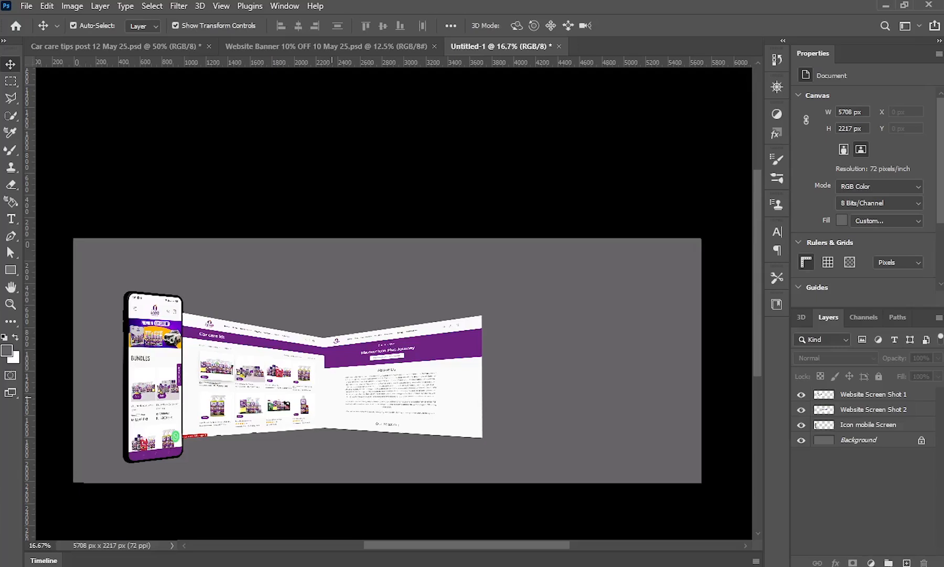
key(z)
click(333, 403)
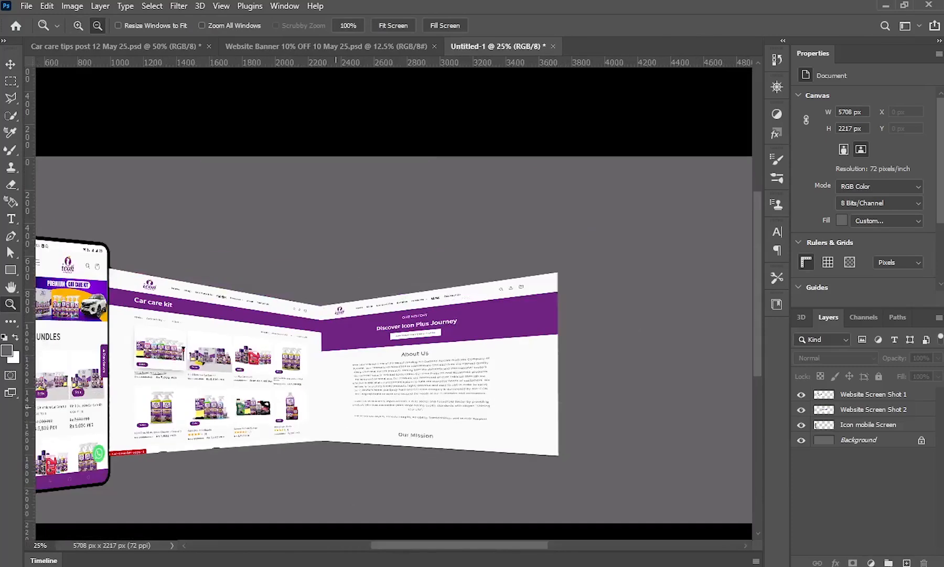
key(ctrl+minus)
key(v)
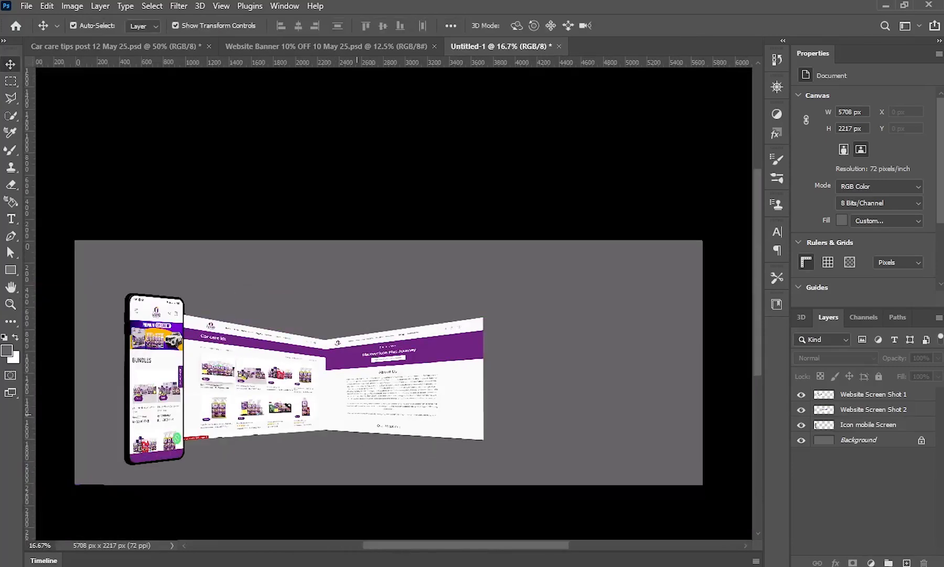
Draw a white rectangle about 528 × 757 px with 45 px rounded corners over the outer edge of the About Us screenshot
key(u)
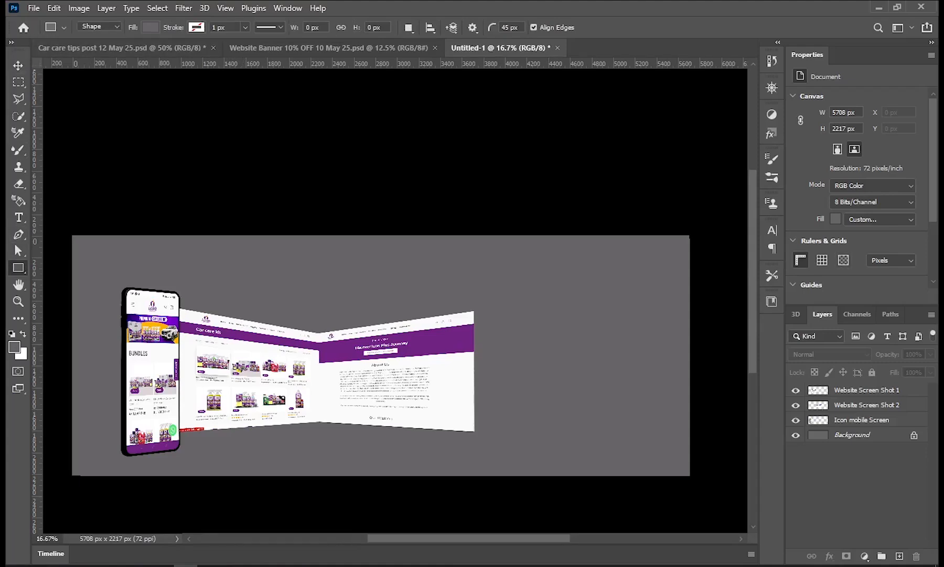
click(151, 27)
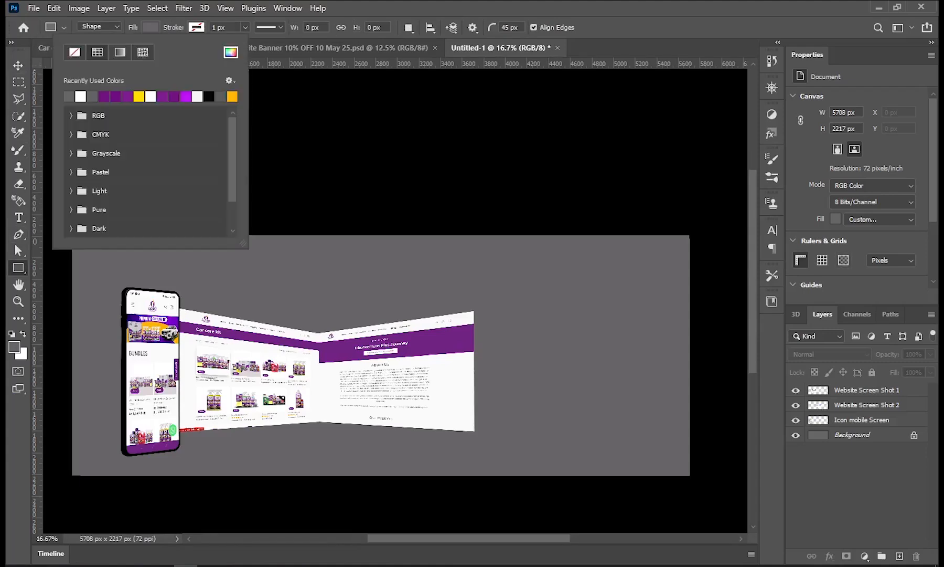
click(81, 96)
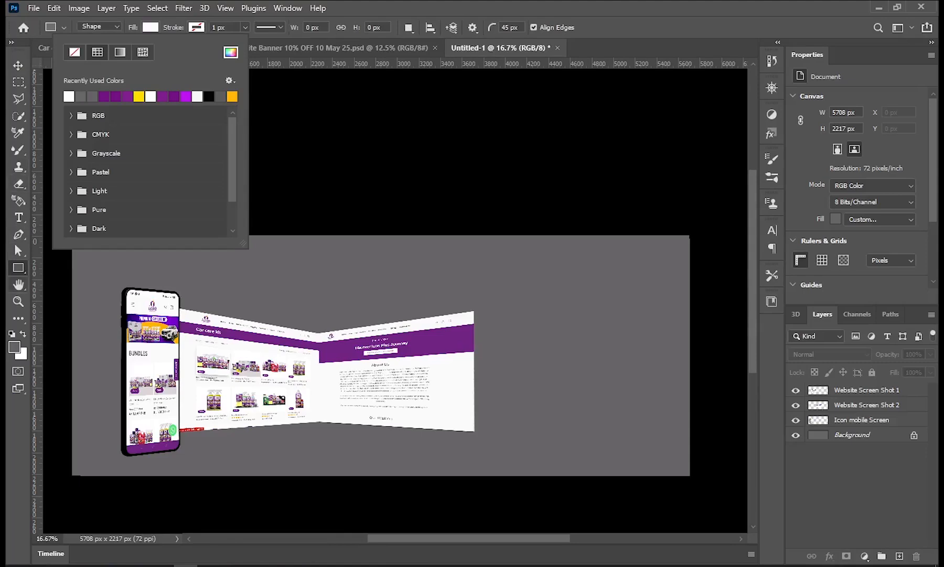
right_click(18, 251)
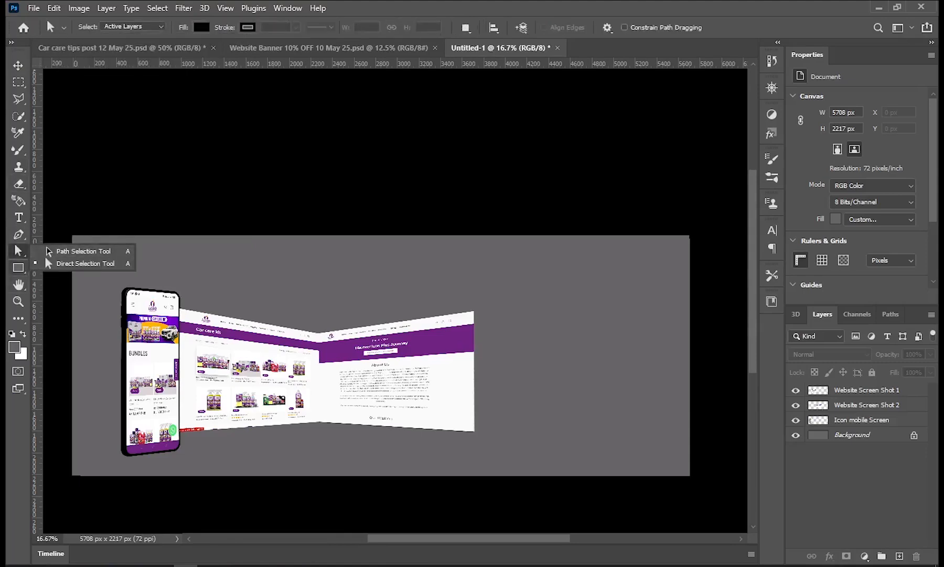
click(18, 268)
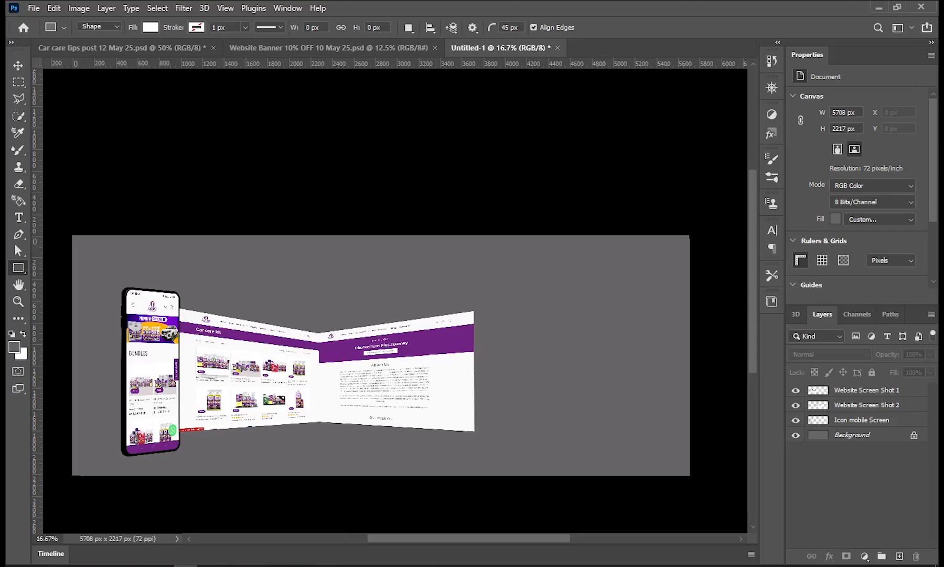
drag(455, 300, 512, 383)
key(v)
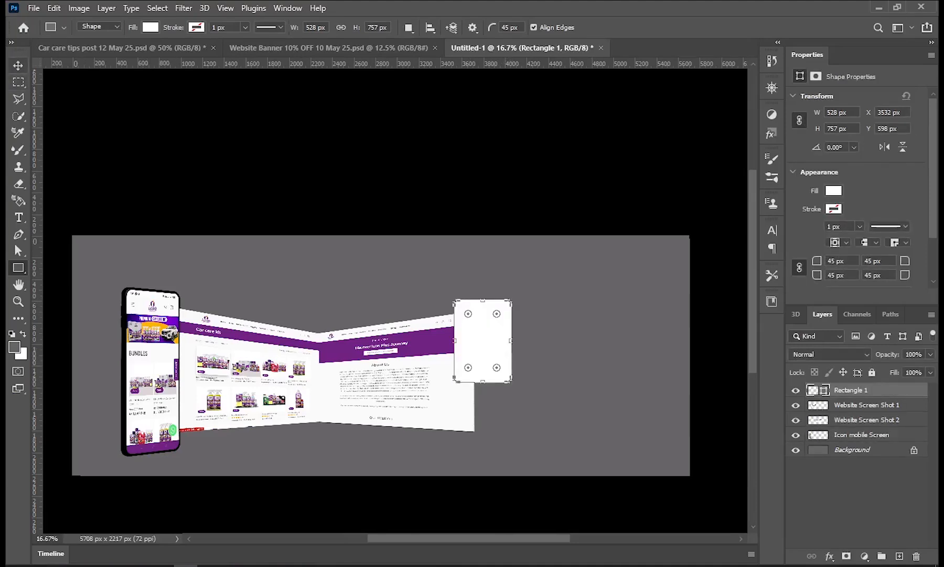
Nudge the white rounded rectangle slightly upward and deselect it
click(484, 326)
key(shift+Up)
key(shift+Up)
key(shift+Up)
key(shift+Up)
click(459, 216)
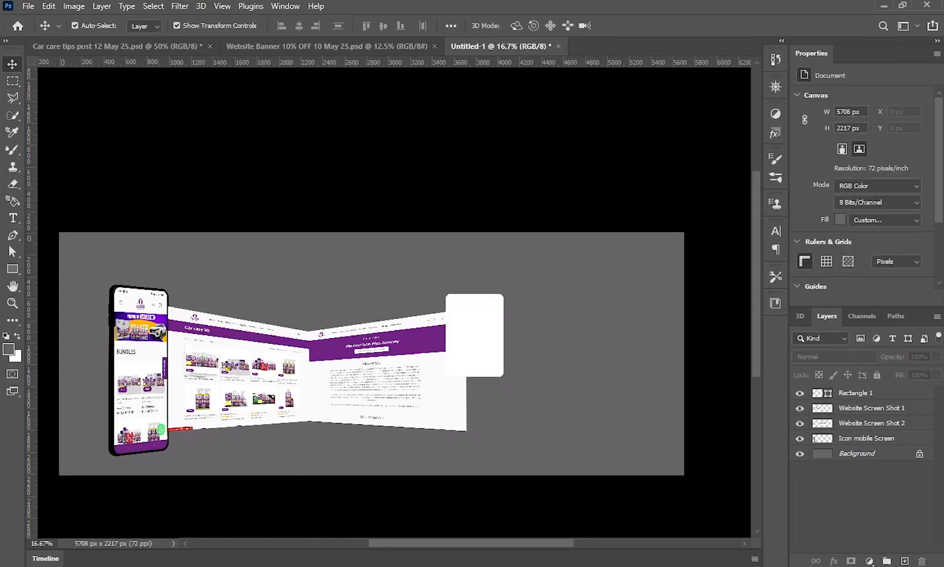
Place the image of the young man sitting with a laptop from the Website Banner folder over the two website screenshots
mouse_move(109, 565)
click(110, 519)
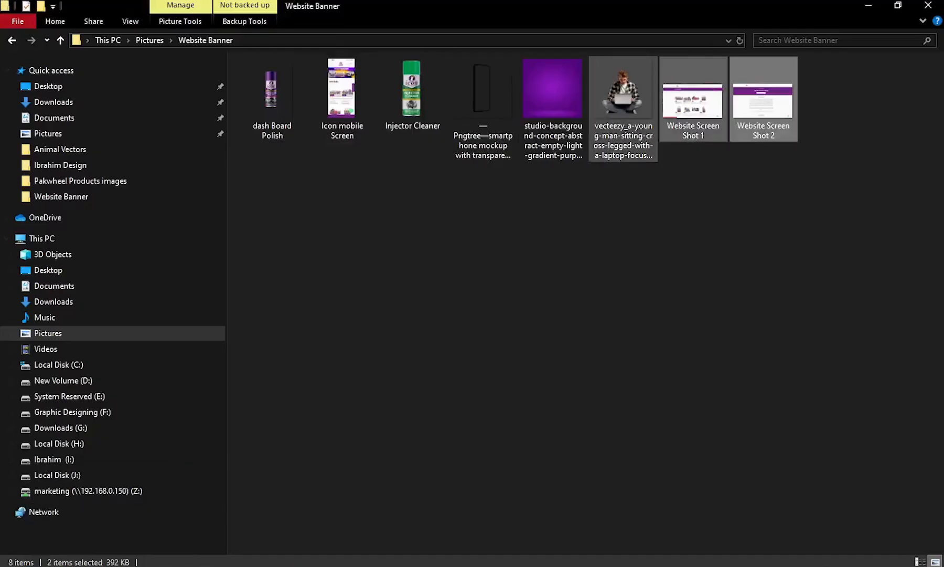
drag(623, 94, 310, 367)
drag(399, 366, 329, 359)
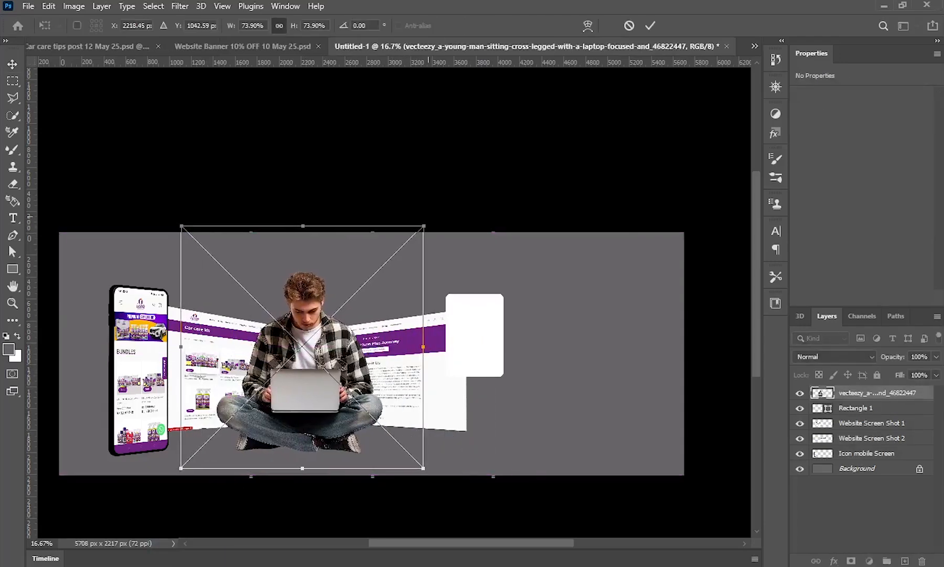
Scale the seated man to 61.31% and position him in front of the seam between the two screenshots
drag(424, 226, 399, 248)
drag(297, 434, 304, 426)
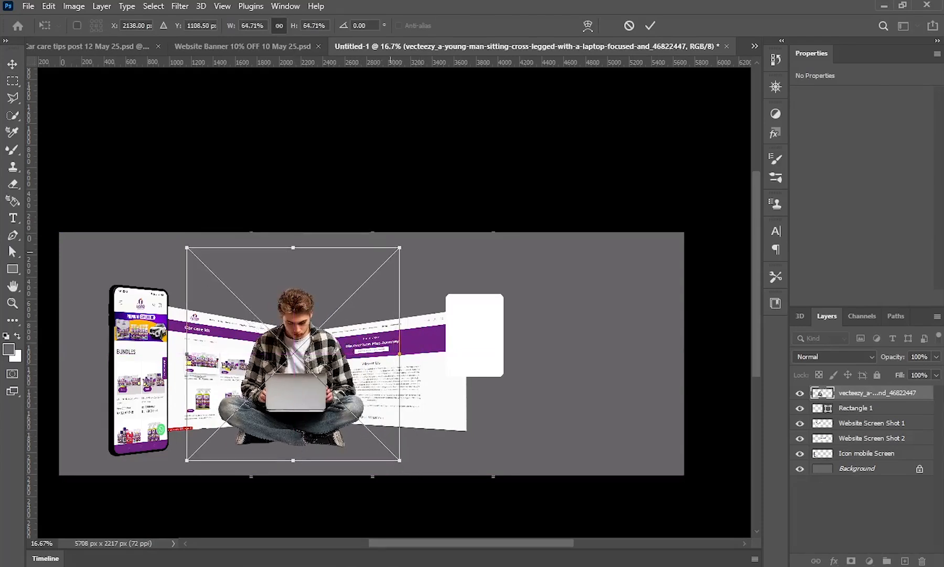
drag(400, 247, 389, 259)
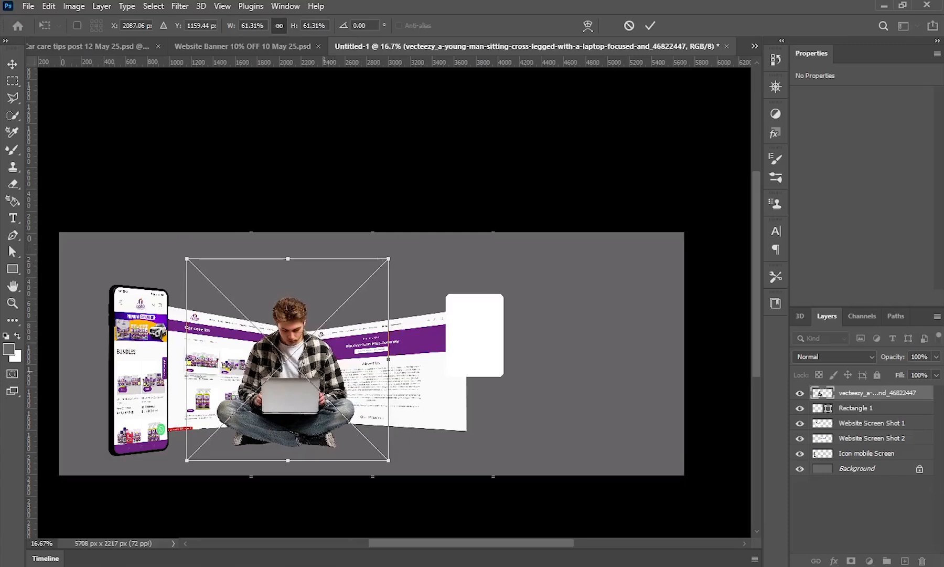
drag(315, 332, 321, 334)
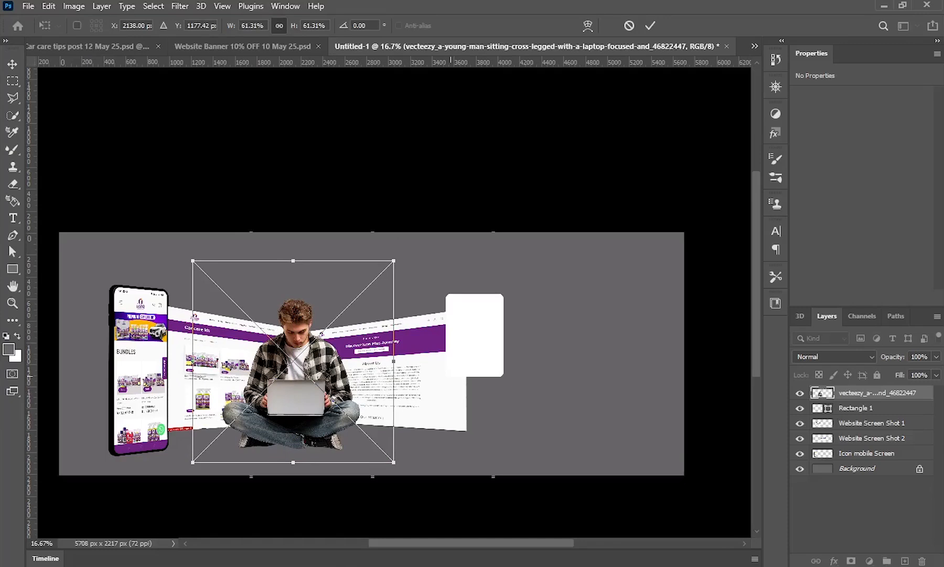
key(Return)
Select the phone, screenshots, white rectangle and seated man together and shift the whole group about 270 px left
drag(534, 455, 111, 310)
key(shift+Left)
key(shift+Left)
key(shift+Left)
key(shift+Left)
key(shift+Left)
key(shift+Left)
key(shift+Left)
key(shift+Left)
key(shift+Left)
key(shift+Left)
key(shift+Left)
key(shift+Left)
key(shift+Left)
key(shift+Left)
key(shift+Left)
key(shift+Left)
key(shift+Left)
key(shift+Left)
key(shift+Left)
key(shift+Left)
key(shift+Left)
key(shift+Left)
key(shift+Left)
key(shift+Left)
key(shift+Left)
key(shift+Left)
key(shift+Left)
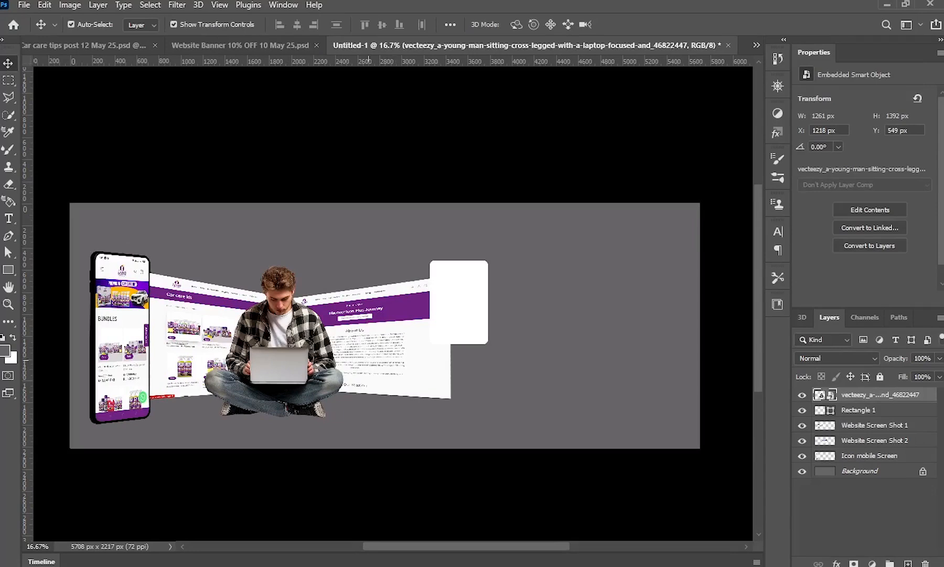
Add a drop shadow effect to the seated man layer
ctrl+click(278, 344)
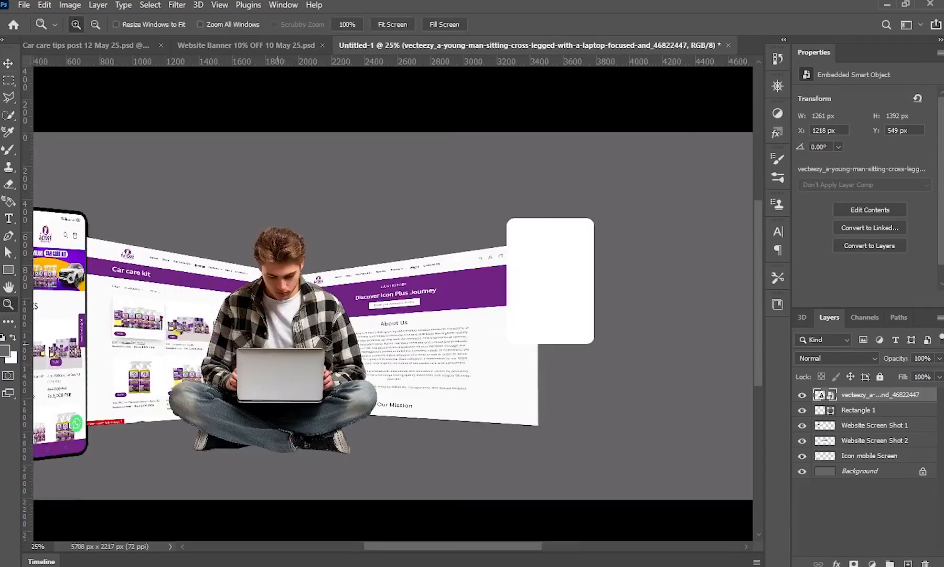
ctrl+click(280, 344)
ctrl+click(280, 344)
drag(324, 374, 334, 339)
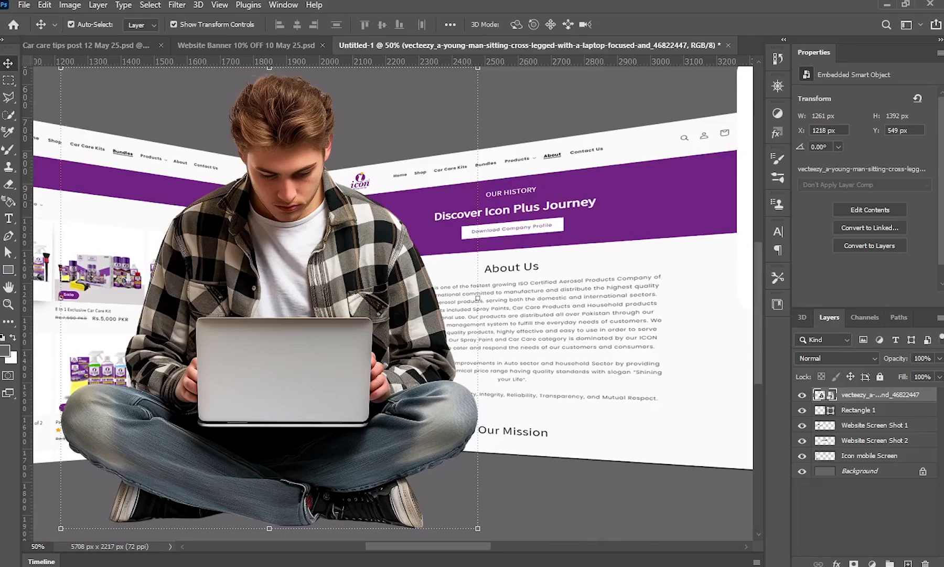
double_click(882, 395)
key(Escape)
double_click(932, 394)
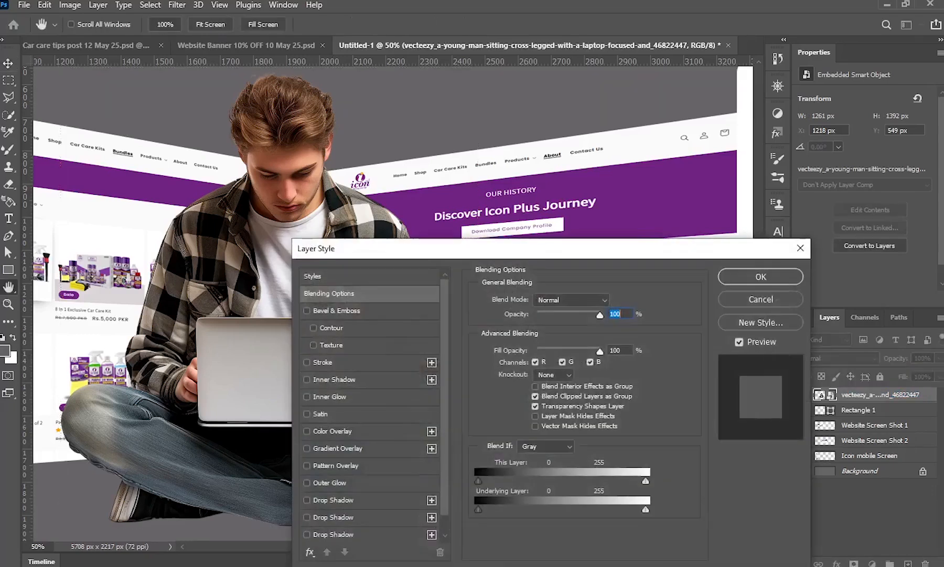
drag(452, 254, 641, 168)
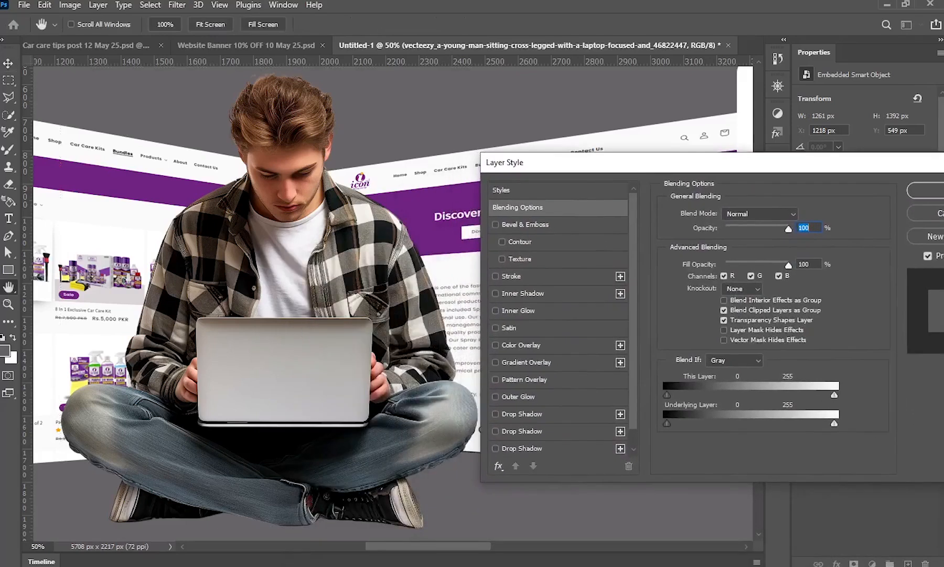
click(496, 414)
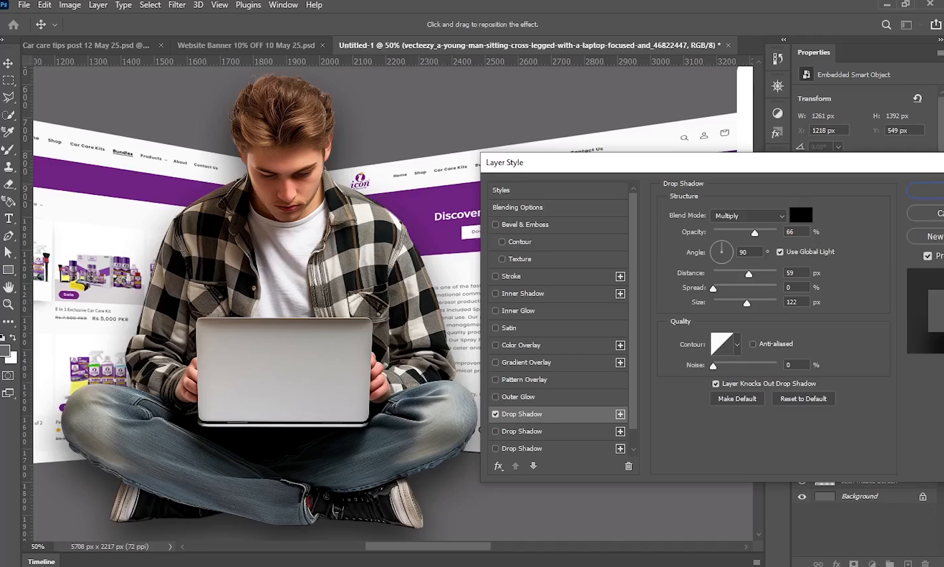
Set the man's drop shadow to 38 px size and 50% opacity, offset it slightly, and apply it
drag(747, 304, 726, 304)
drag(705, 166, 706, 184)
drag(755, 251, 745, 251)
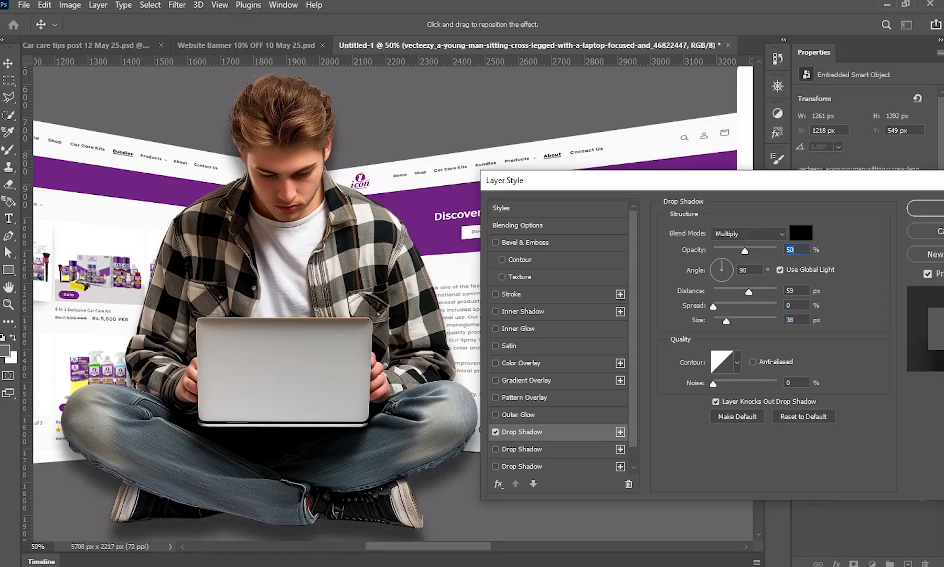
drag(432, 483, 437, 475)
drag(796, 187, 684, 172)
click(838, 193)
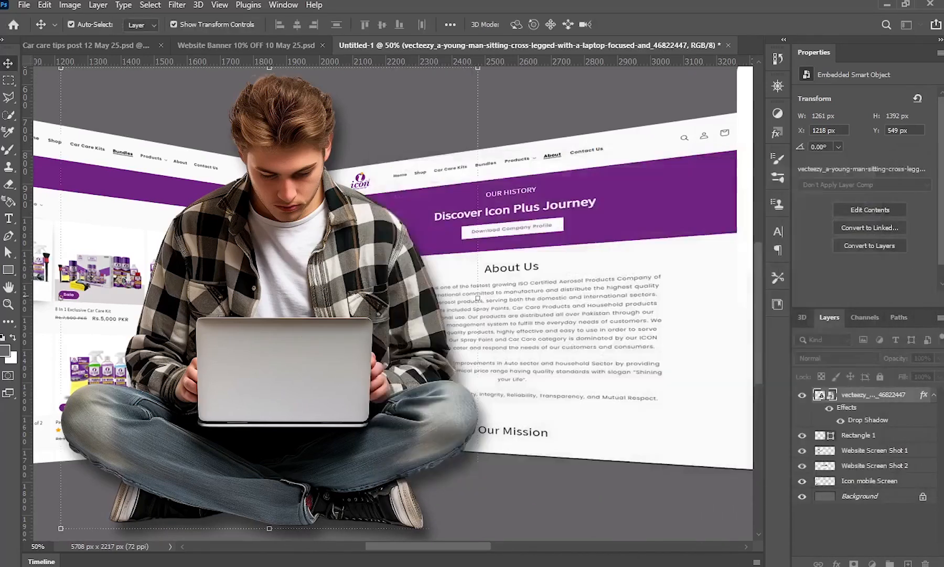
Add a drop shadow effect to the phone mockup layer
click(539, 482)
key(z)
click(539, 480)
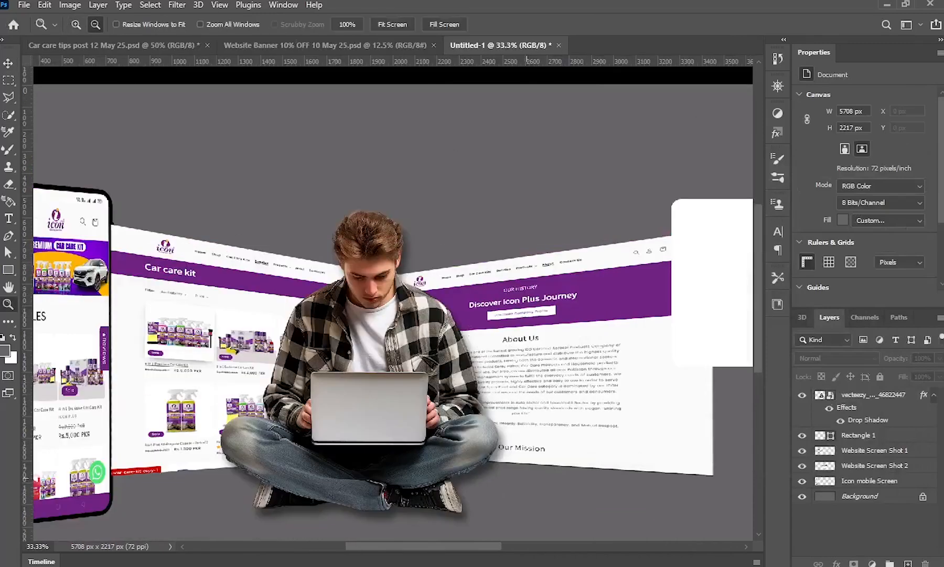
key(v)
drag(524, 477, 547, 433)
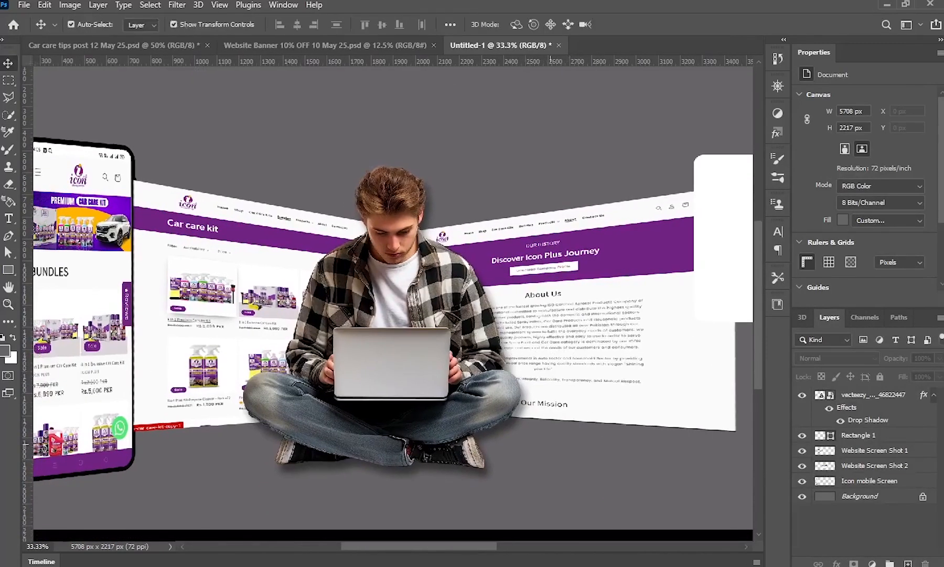
drag(413, 451, 507, 443)
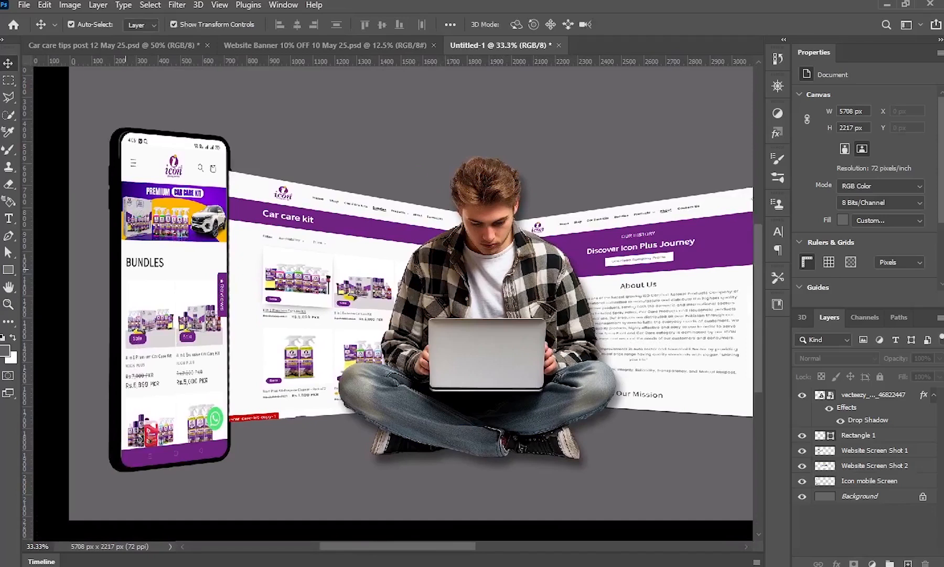
click(131, 271)
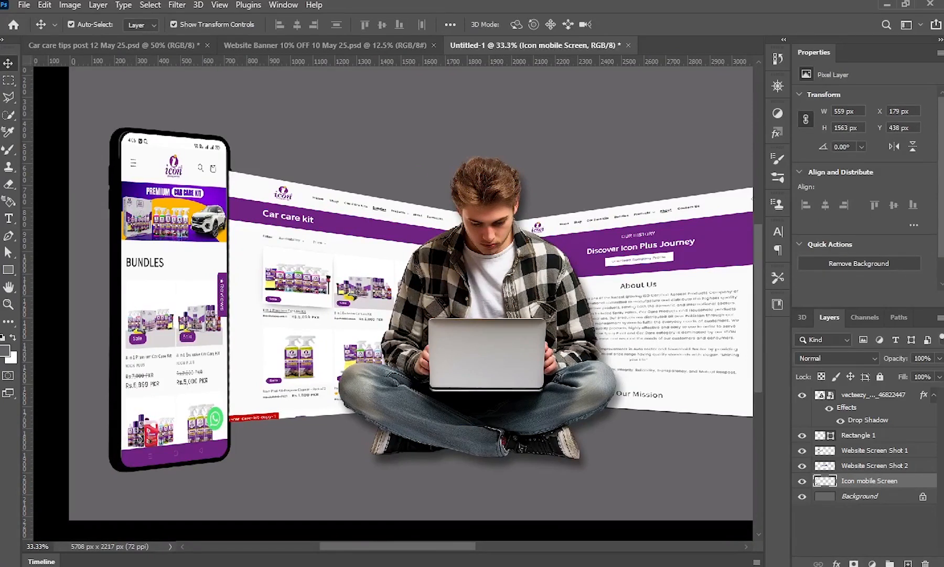
double_click(917, 480)
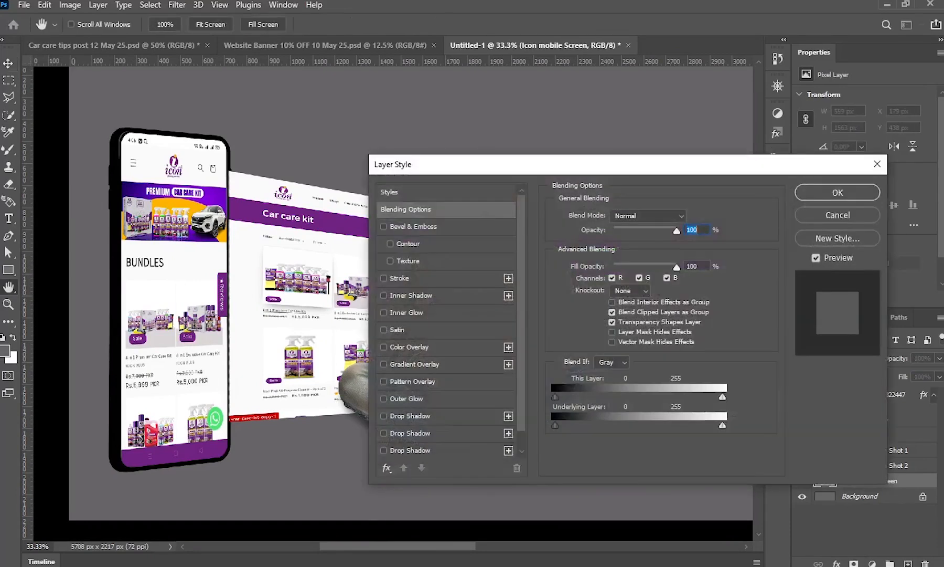
click(410, 434)
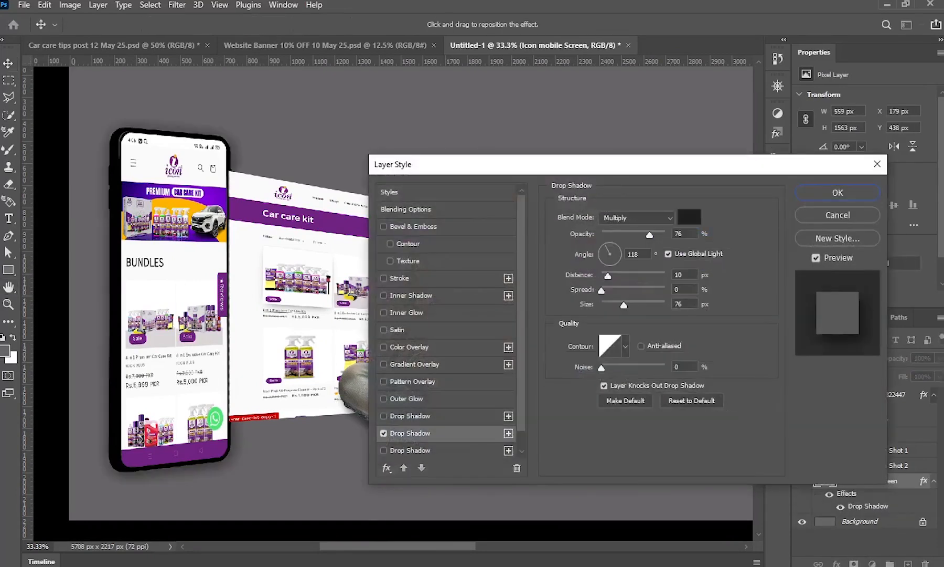
Offset the phone's drop shadow to a 28 px distance at a 69° angle and apply it
drag(547, 171, 686, 100)
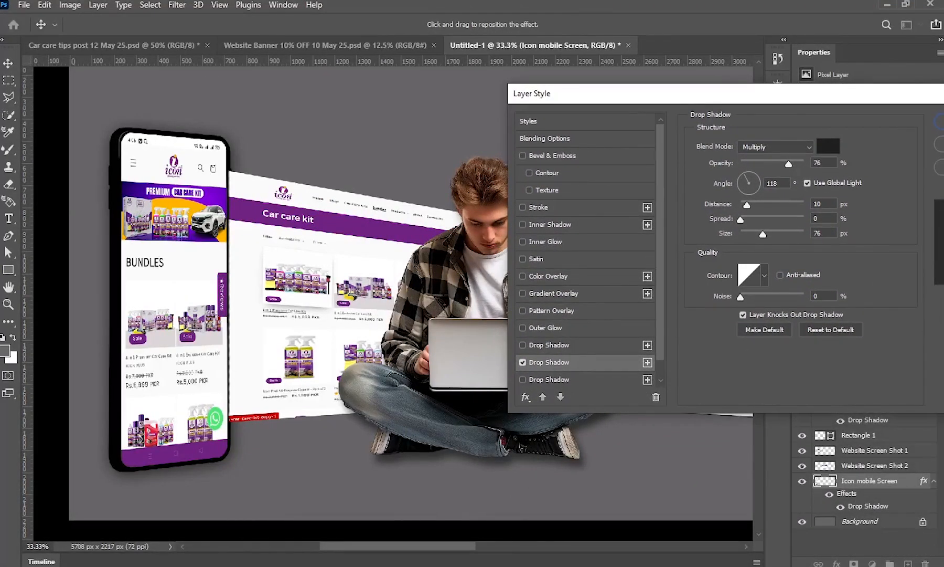
mouse_move(106, 440)
mouse_down()
mouse_move(93, 439)
mouse_move(103, 444)
mouse_up()
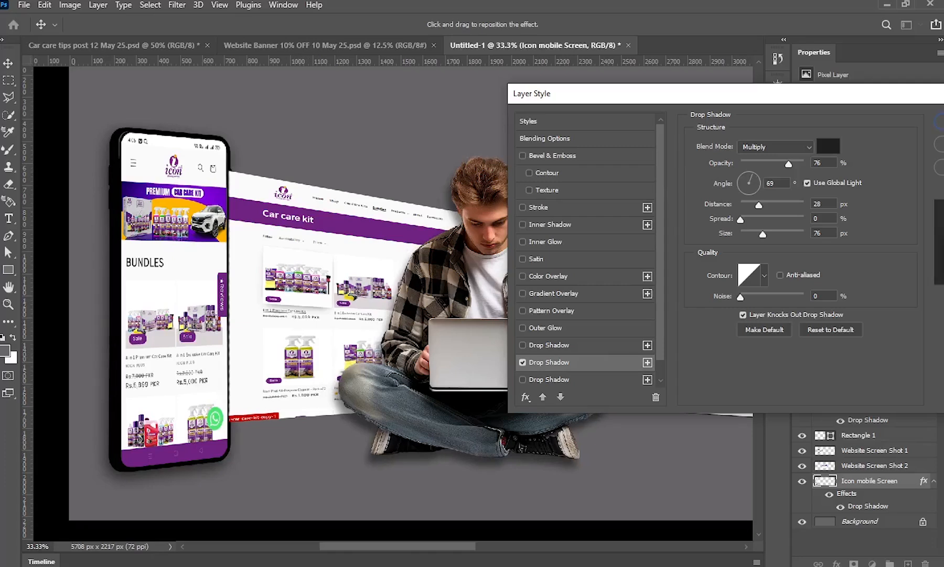
drag(731, 100, 613, 128)
key(Return)
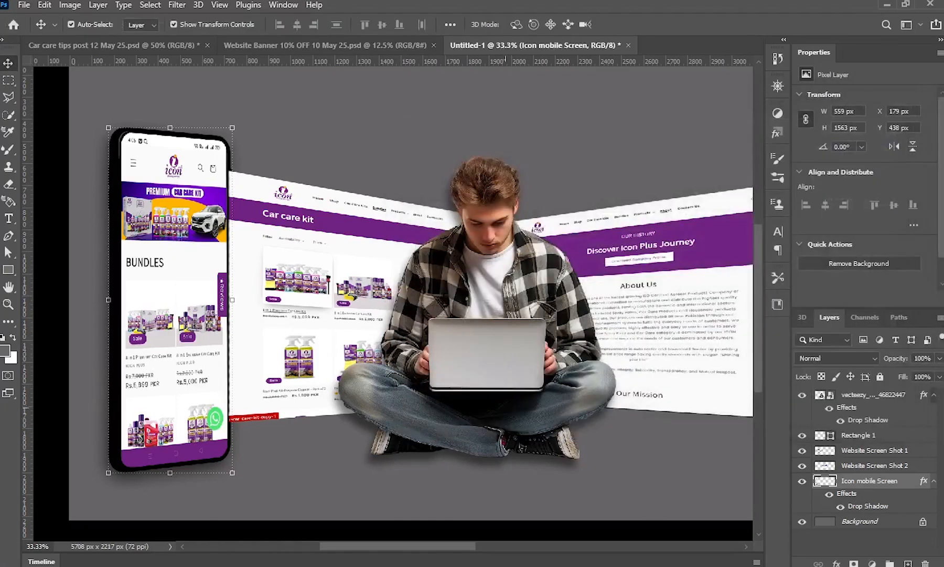
Add a drop shadow to the white rounded rectangle beside the About Us screenshot and apply it
click(606, 172)
drag(636, 202, 428, 194)
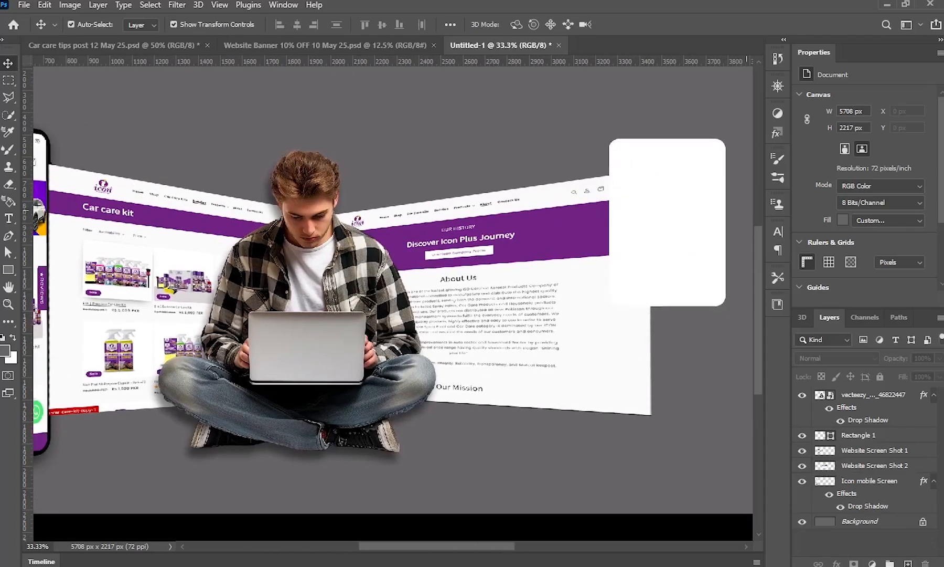
click(680, 211)
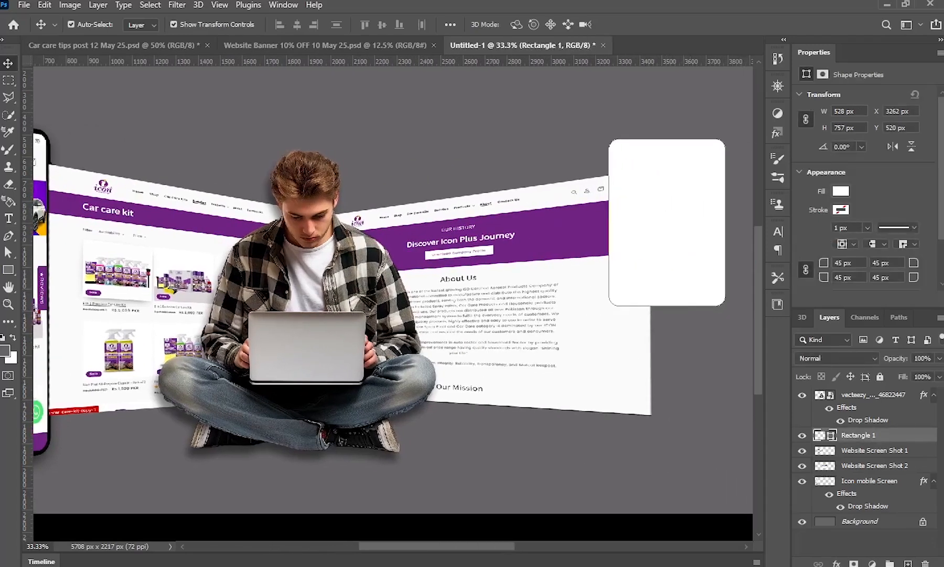
double_click(900, 435)
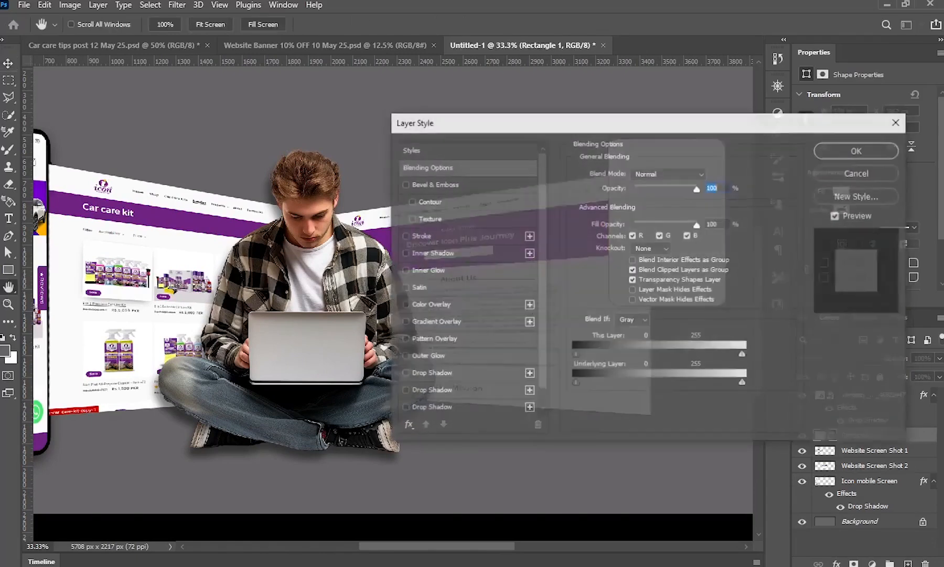
drag(605, 127, 943, 179)
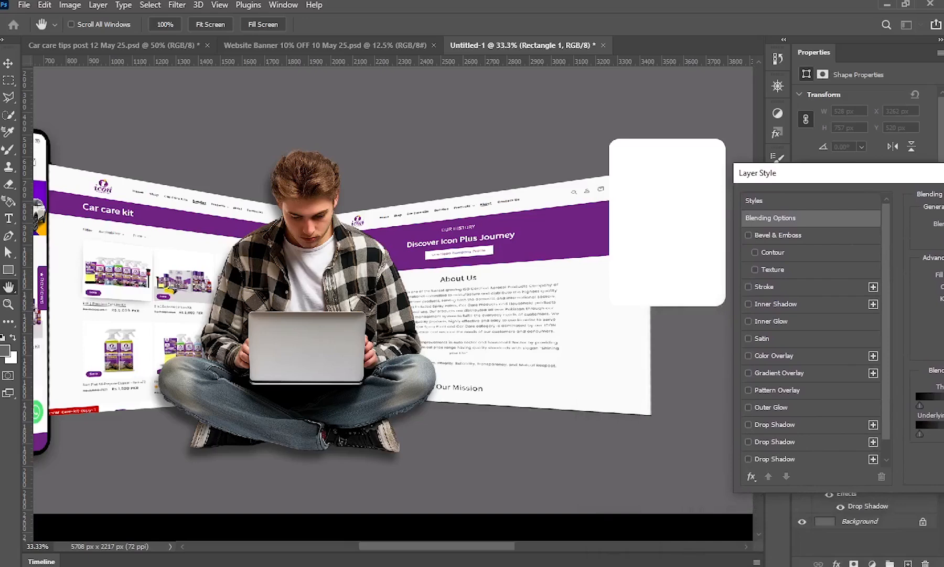
click(775, 459)
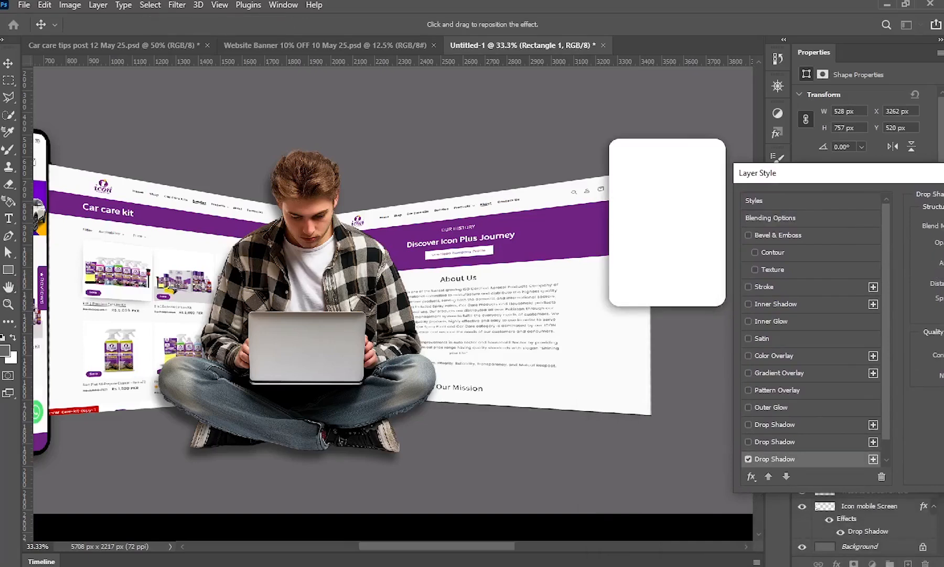
drag(814, 173, 550, 225)
click(937, 253)
Reduce the height of the white rounded rectangle to 697 px
key(ctrl+t)
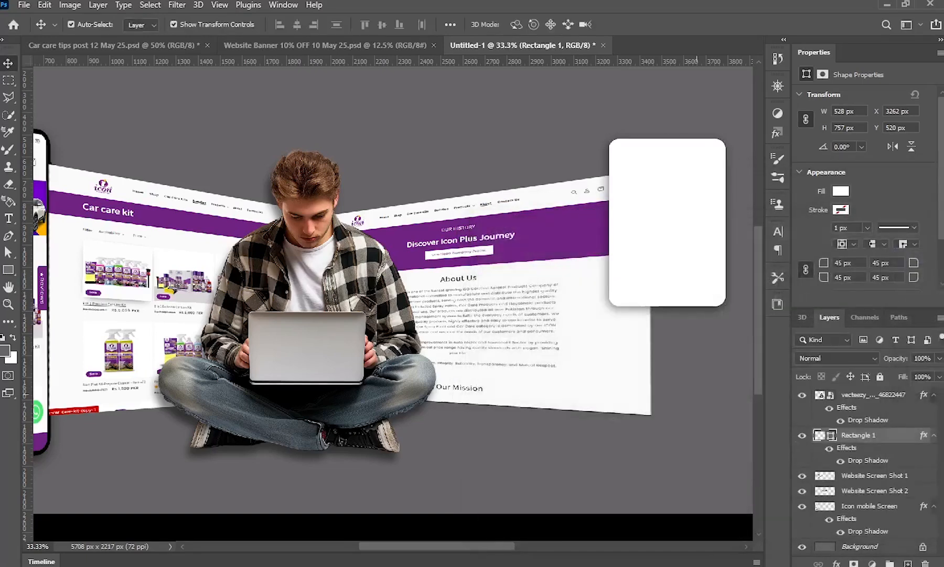
scroll(362, 363, down, 2)
key(Return)
click(629, 290)
Duplicate the white card directly below the original, leaving a small gap between the two
drag(514, 289, 515, 358)
key(Left)
key(Down)
key(Down)
key(Down)
key(Down)
key(Up)
key(Right)
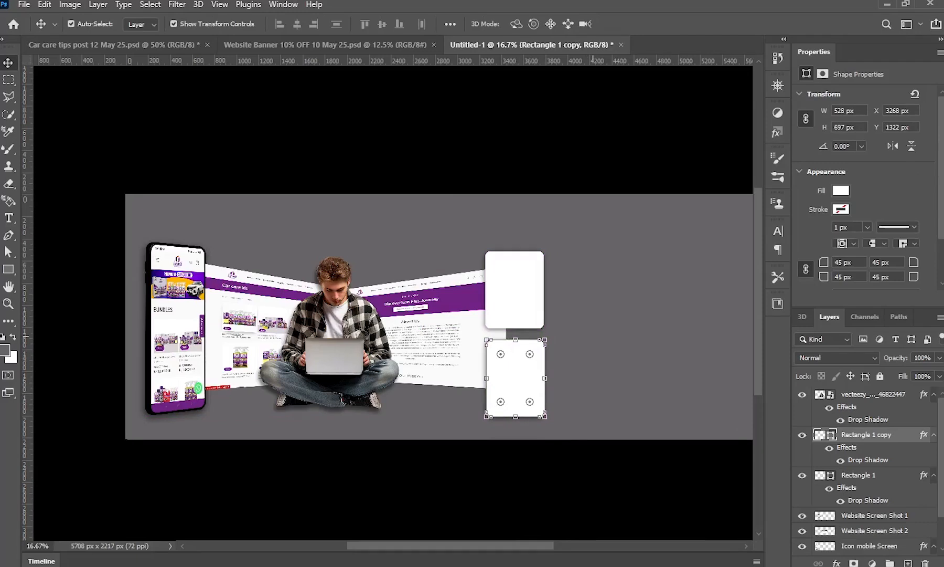
Align the lower white card's sides with those of the card above it
click(594, 335)
key(z)
click(510, 370)
click(510, 370)
alt+click(510, 370)
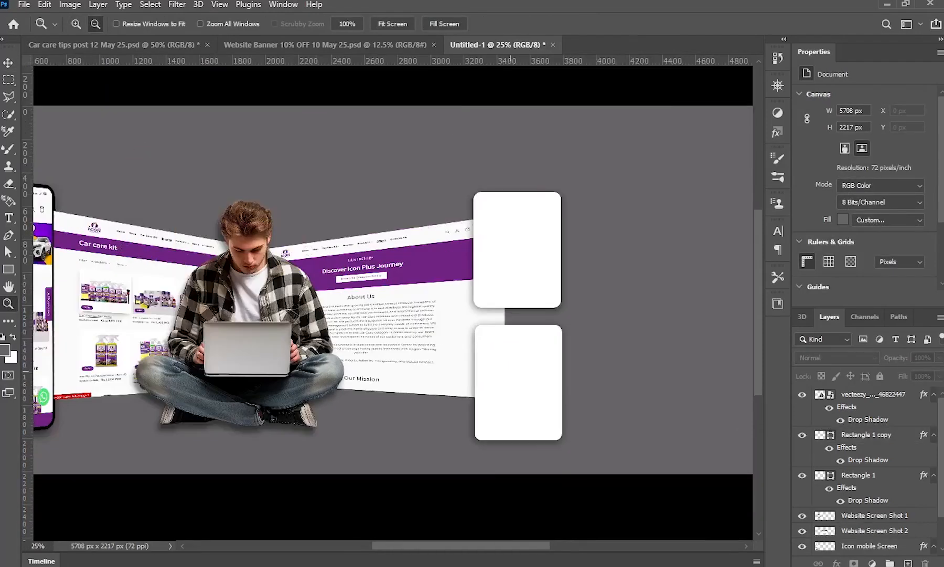
alt+click(510, 370)
key(v)
click(519, 367)
click(554, 276)
drag(569, 224, 566, 200)
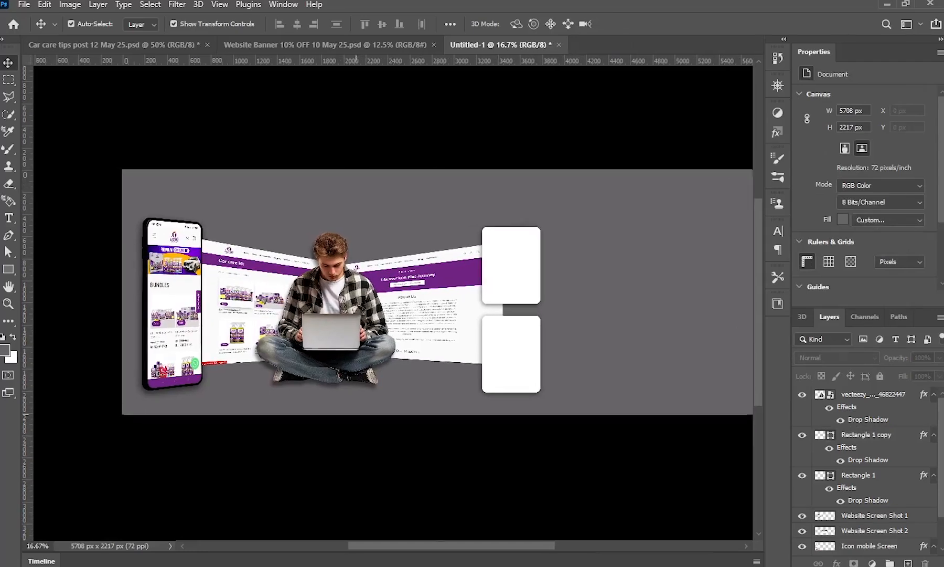
Bring the dash Board Polish and Injector Cleaner images from the Website Banner folder into the banner document
mouse_move(106, 566)
click(106, 519)
click(411, 95)
shift+click(270, 97)
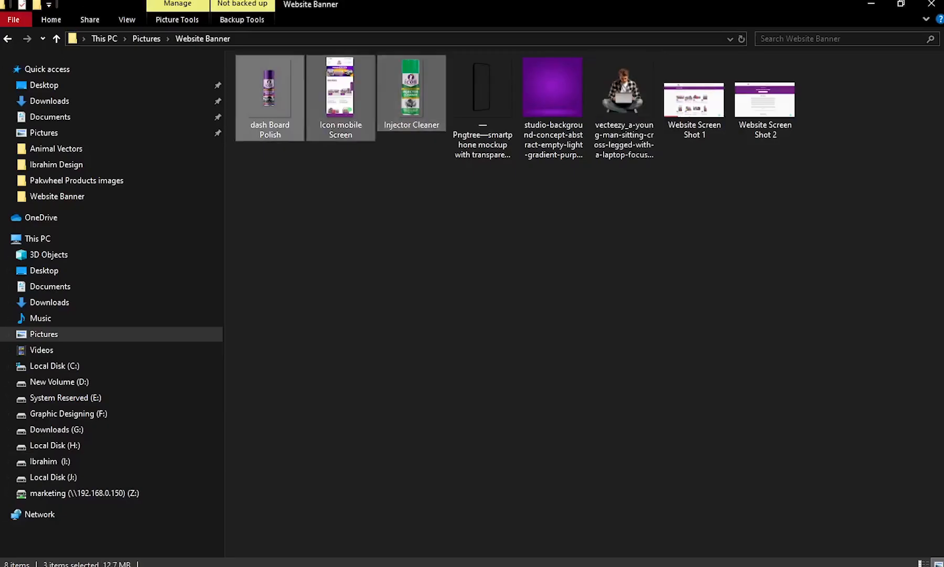
drag(412, 95, 307, 454)
Scale the Injector Cleaner can to 33.16%, centre it on the lower white card and commit the placement
drag(486, 395, 415, 279)
drag(412, 251, 510, 361)
drag(528, 300, 519, 318)
drag(501, 343, 505, 348)
key(Up)
key(Up)
key(Up)
key(Up)
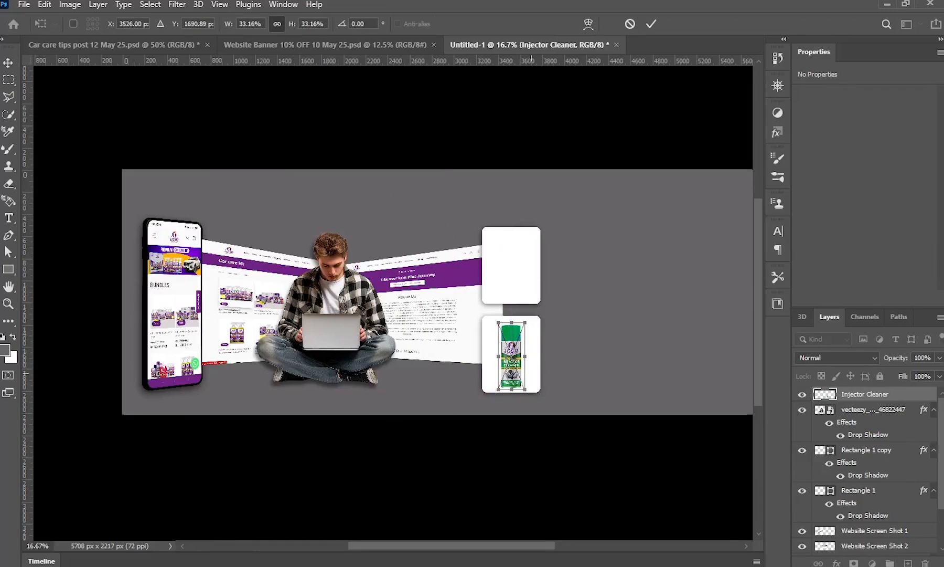
key(Return)
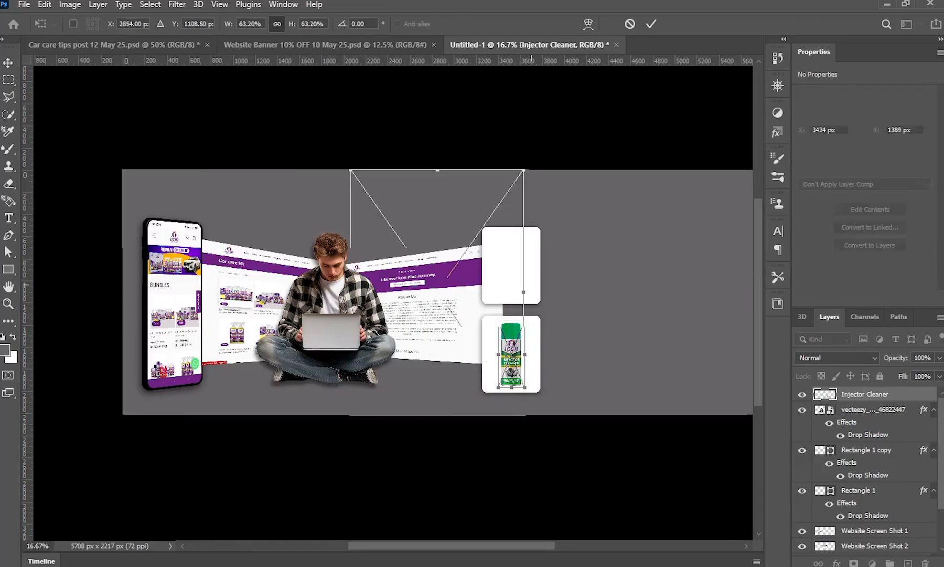
Scale the Dashboard Polish can to 29.23%, centre it on the upper white card and commit the placement
drag(524, 169, 454, 267)
drag(414, 310, 522, 309)
drag(565, 270, 519, 217)
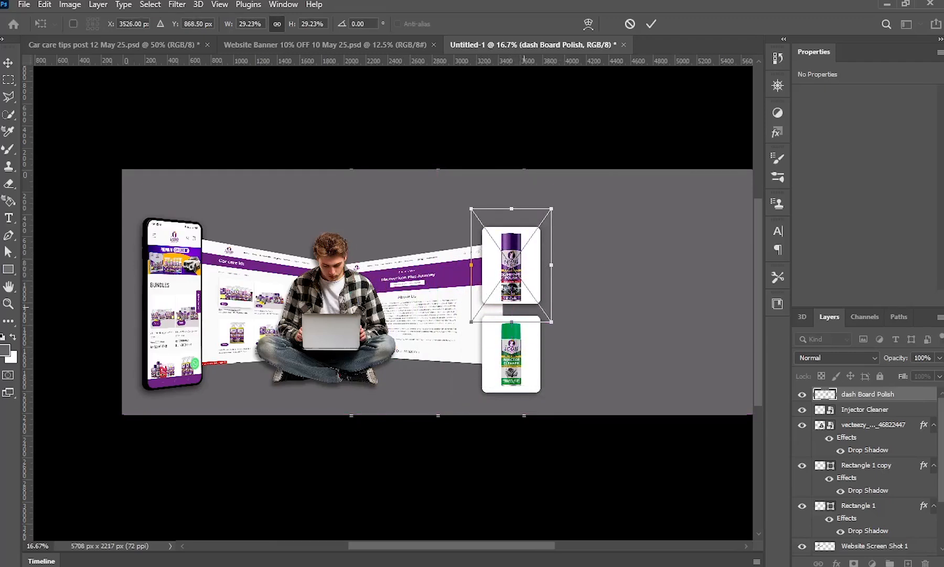
key(Return)
Draw a flat ellipse about 235 × 20 px at the base of the Dashboard Polish can and fill it black
ctrl+click(484, 312)
ctrl+click(538, 281)
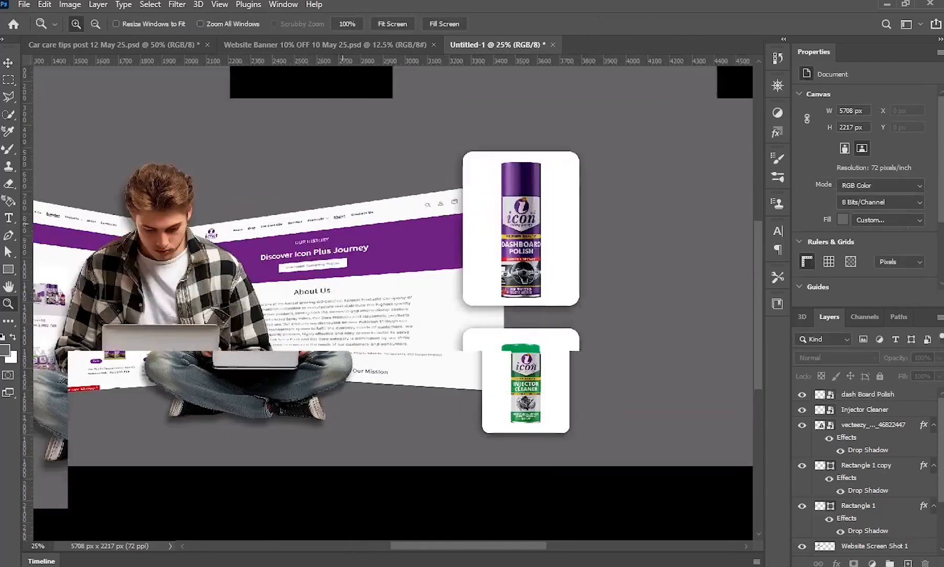
ctrl+click(535, 289)
ctrl+click(533, 289)
drag(518, 180, 489, 309)
click(489, 313)
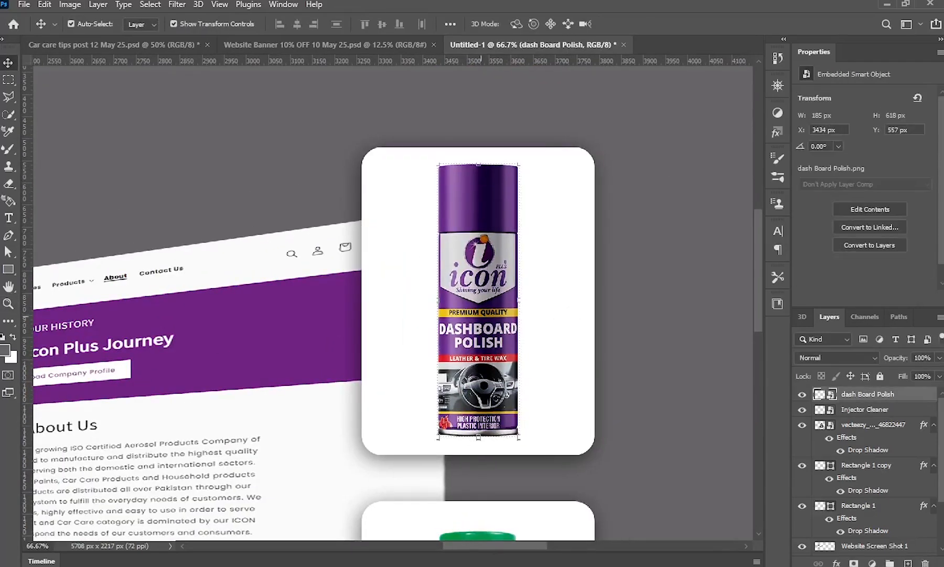
click(262, 163)
click(8, 270)
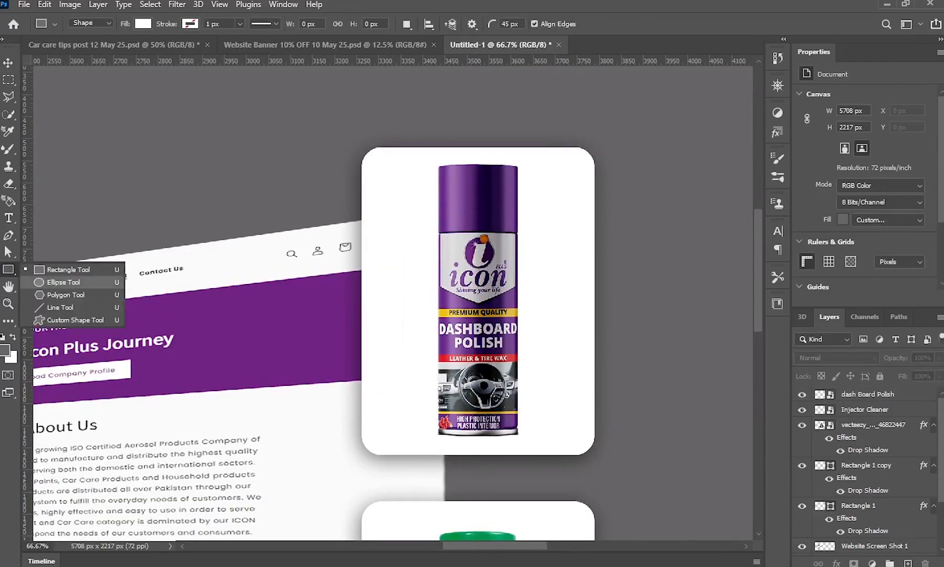
click(63, 282)
drag(428, 434, 532, 445)
click(841, 191)
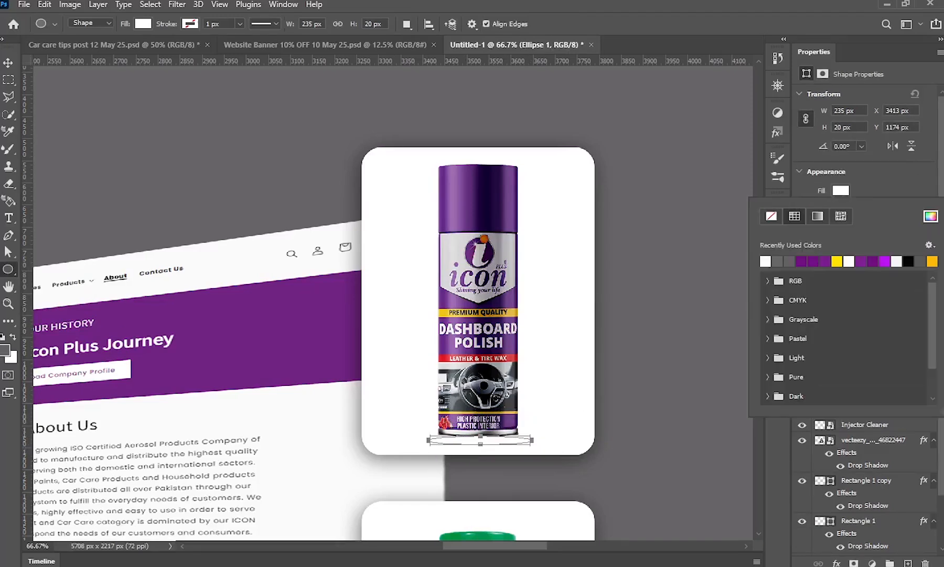
click(895, 261)
Convert the black ellipse's side anchor points to sharp corners with the Convert Point tool
click(8, 235)
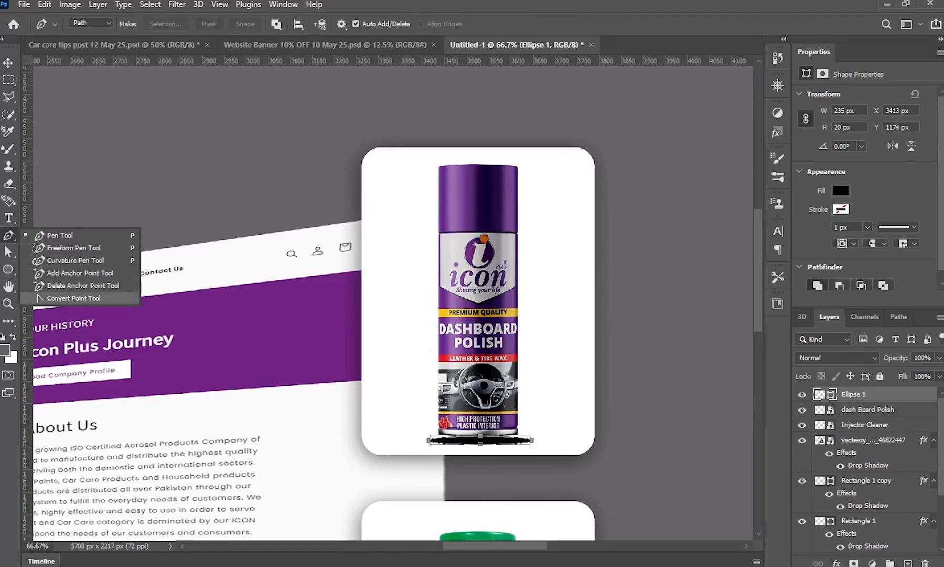
click(73, 298)
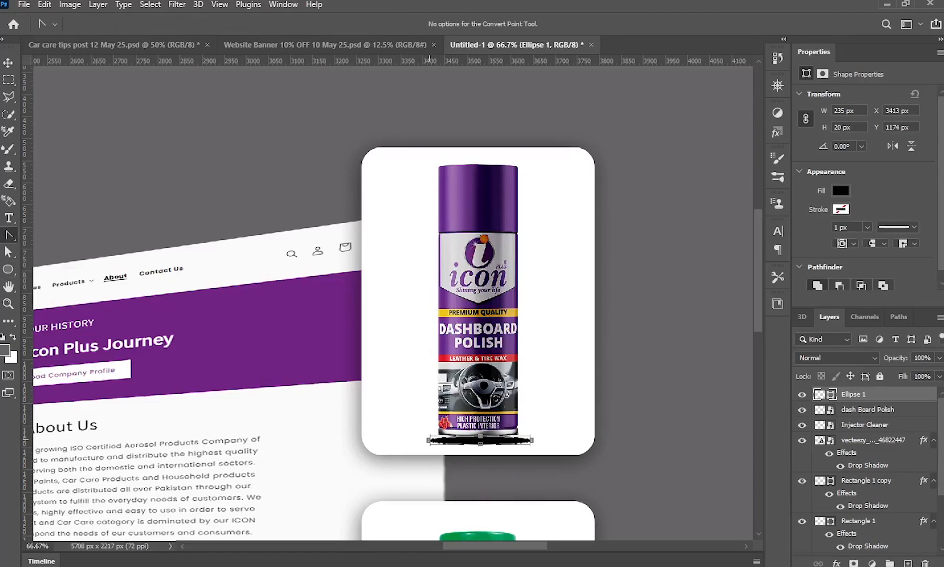
click(532, 439)
key(v)
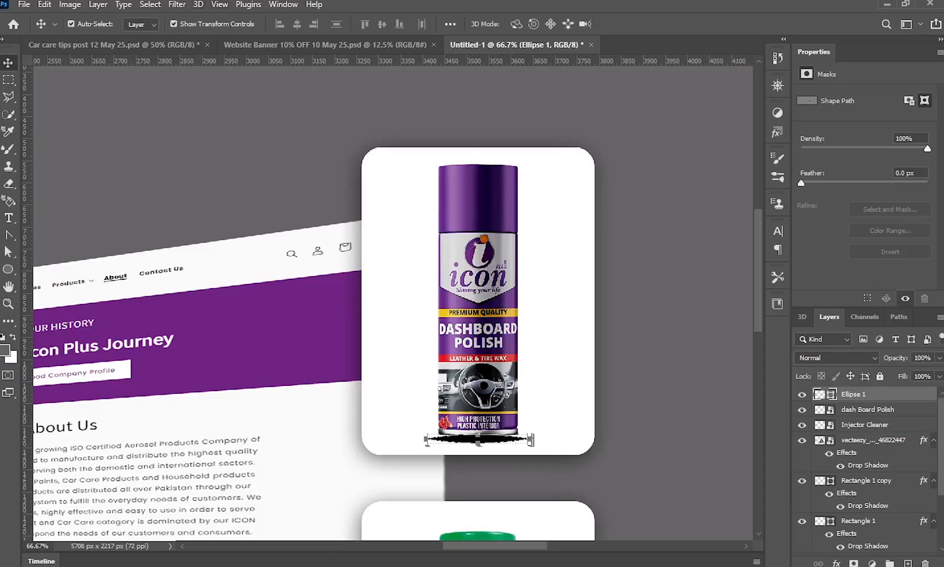
Convert the ellipse to a smart object, soften it with Gaussian Blur and place it behind the Dashboard Polish can
click(176, 4)
mouse_move(252, 173)
click(375, 223)
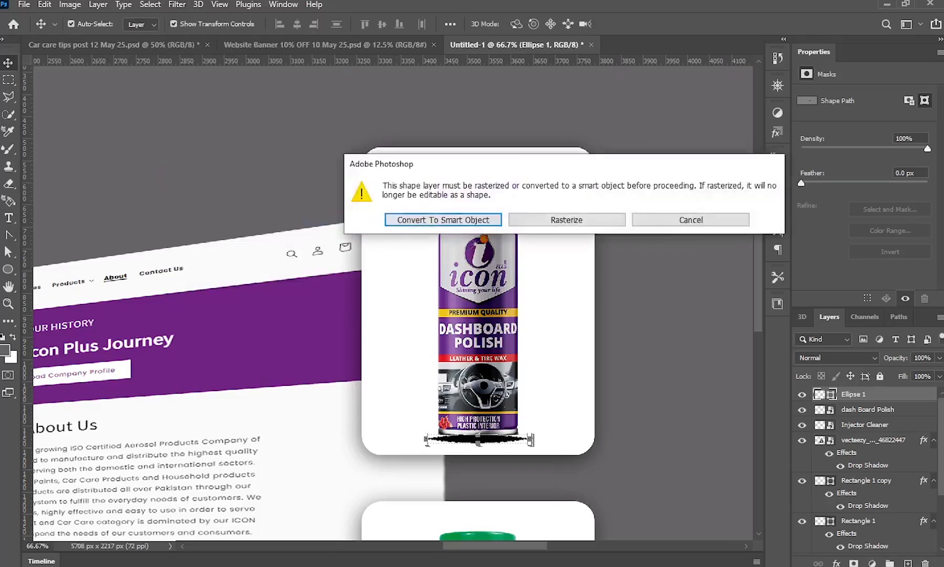
key(Return)
drag(716, 251, 651, 251)
key(Return)
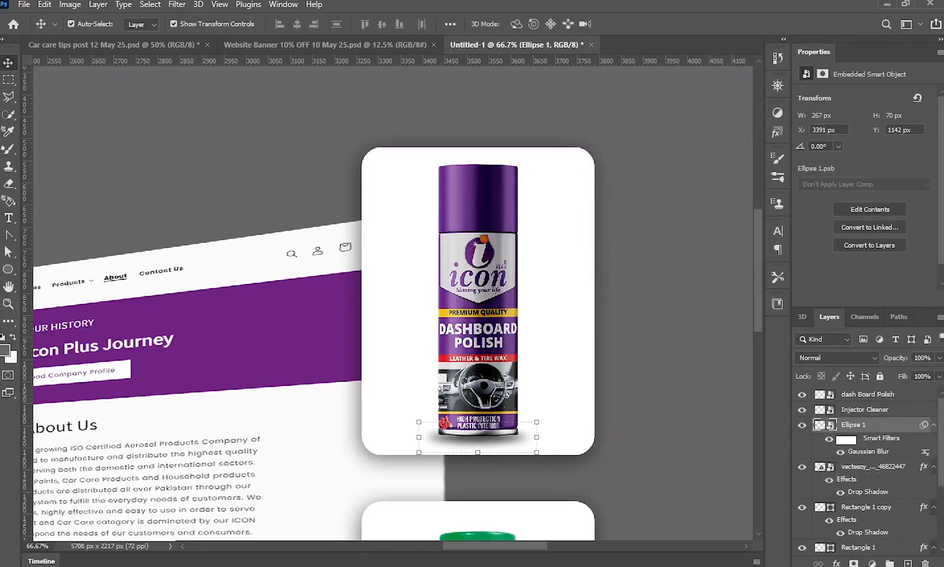
click(633, 420)
Duplicate the blurred shadow ellipse and position the copy under the base of the Injector Cleaner can
drag(577, 450, 540, 161)
drag(473, 152, 468, 497)
click(663, 441)
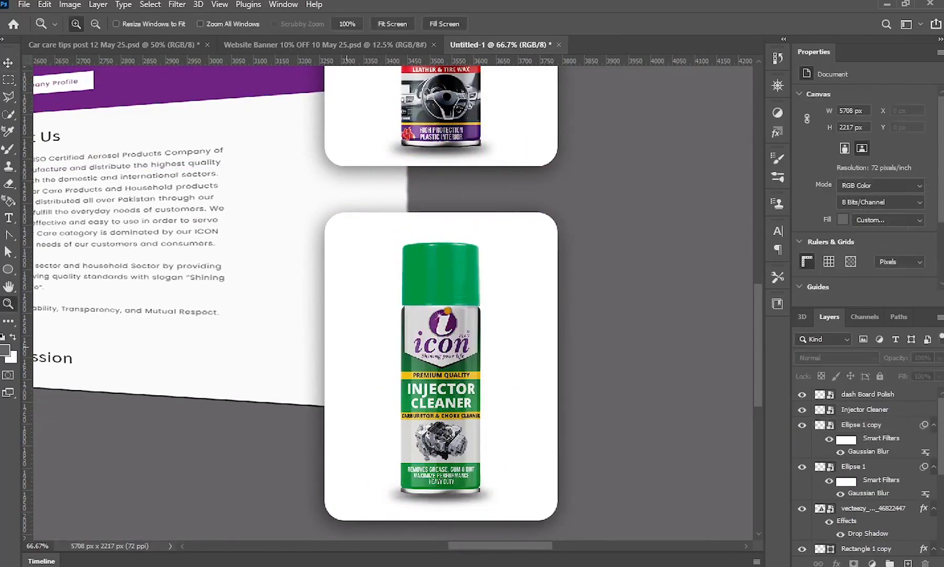
Add a centred two-line text reading "ONLINE SHOPING" above the seated man at the canvas's upper edge
alt+click(352, 340)
alt+click(351, 340)
alt+click(393, 342)
drag(253, 264, 387, 292)
key(ctrl+minus)
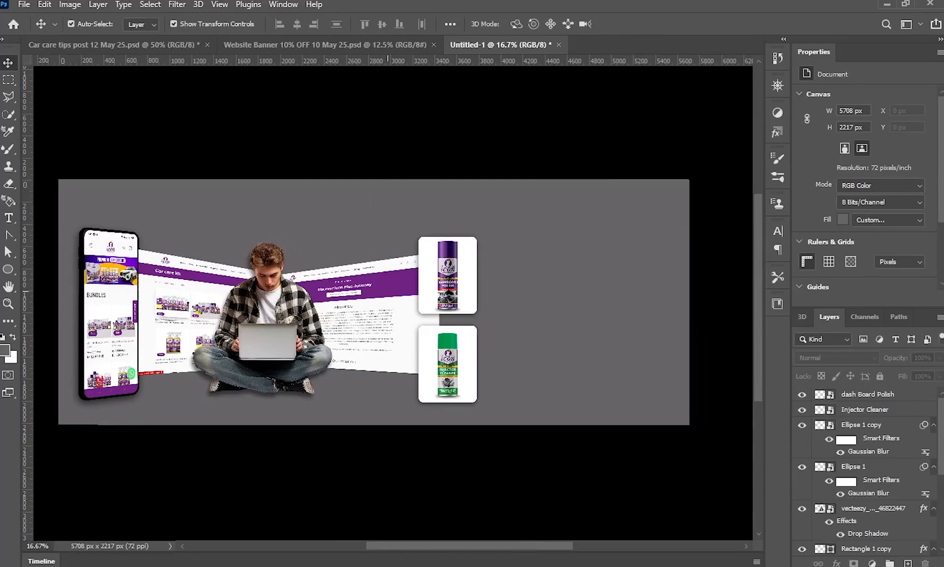
drag(388, 290, 356, 292)
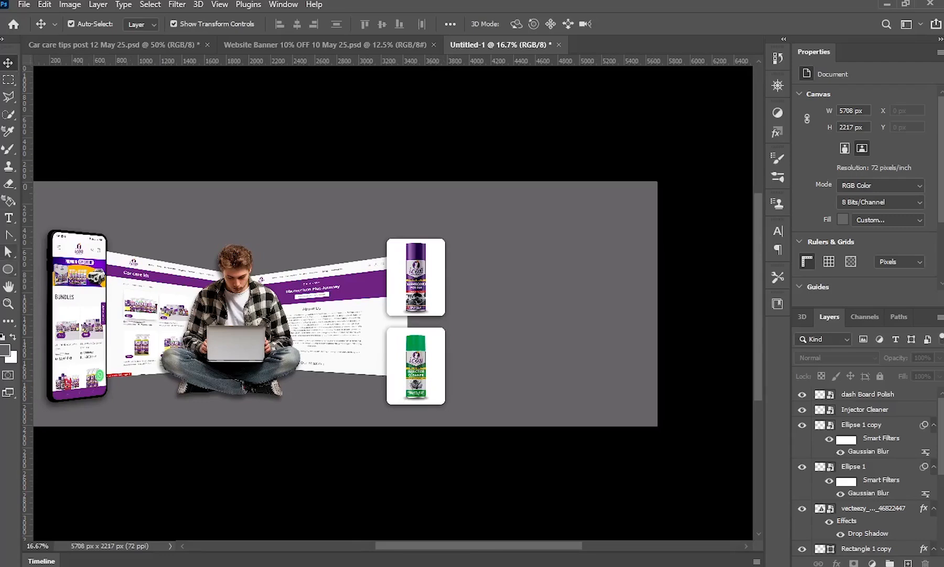
right_click(9, 218)
click(84, 217)
click(216, 205)
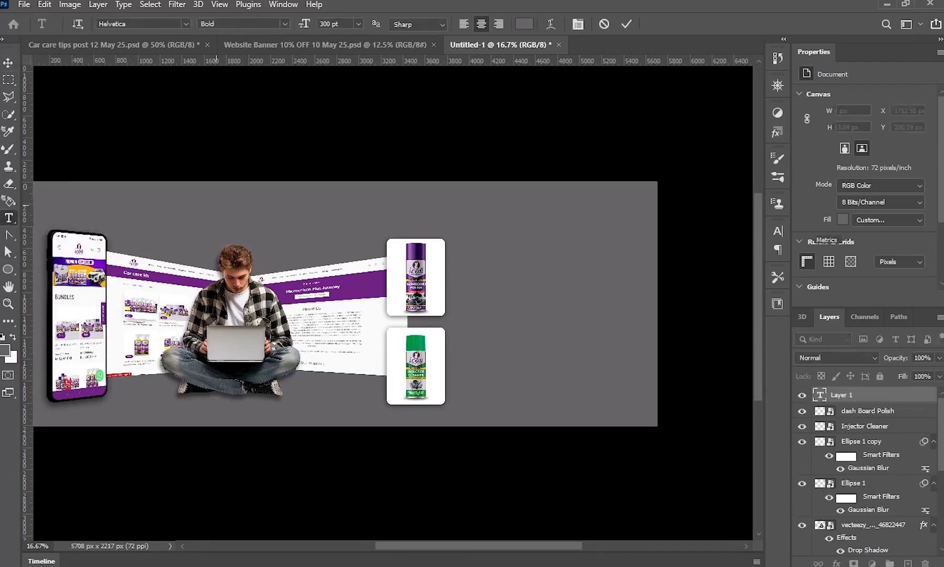
text(ONLINE)
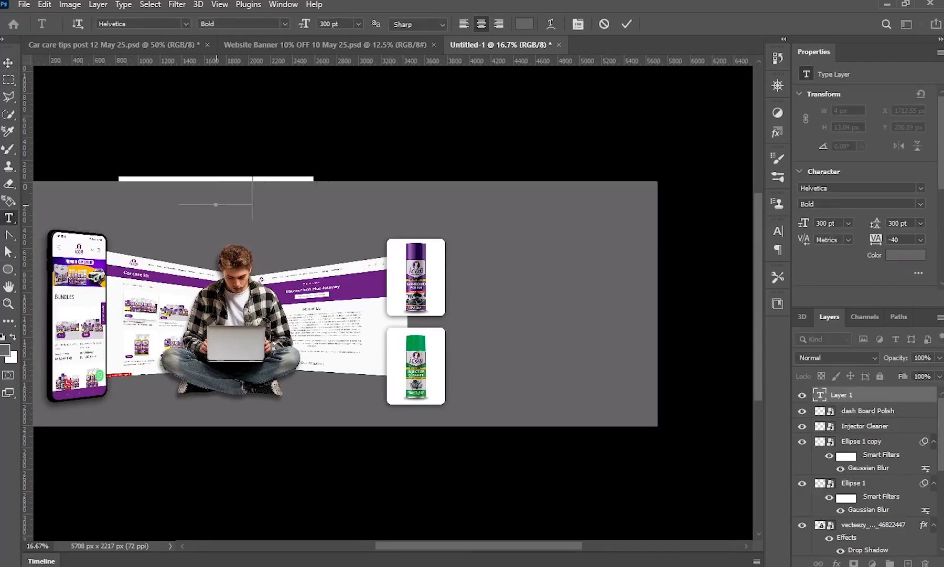
key(Return)
text(SHOP NO)
key(ctrl+Return)
key(v)
Colour the ONLINE SHOPING text orange #ffae00 and move it into the empty area beside the product cards
click(906, 255)
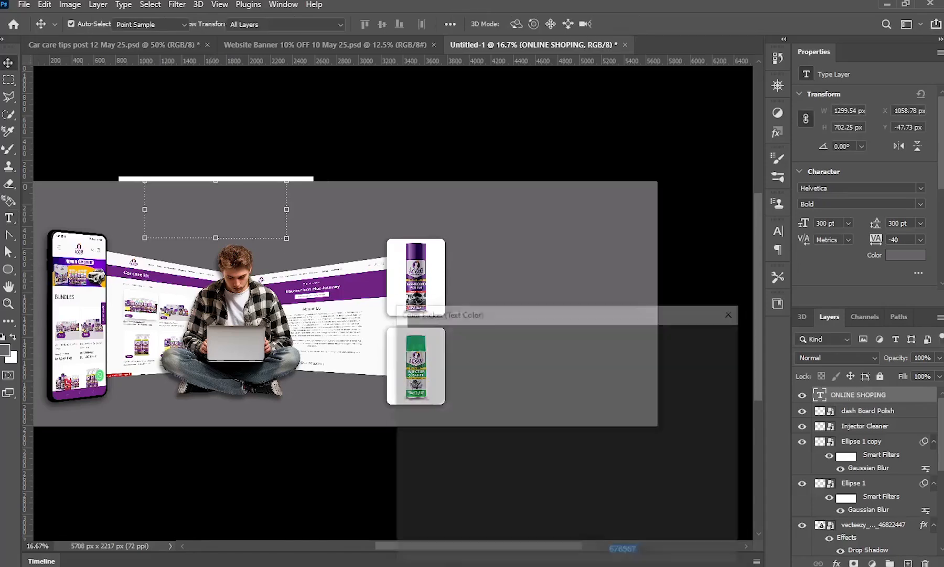
click(582, 491)
click(567, 342)
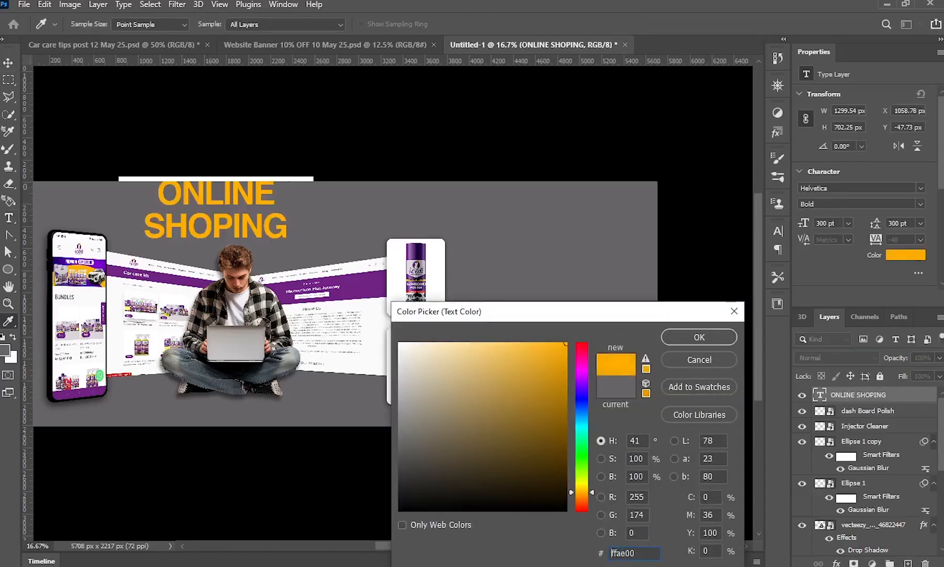
click(699, 337)
drag(266, 224, 605, 263)
Set the ONLINE SHOPING heading in the Stretch Pro font at 250 pt
click(921, 188)
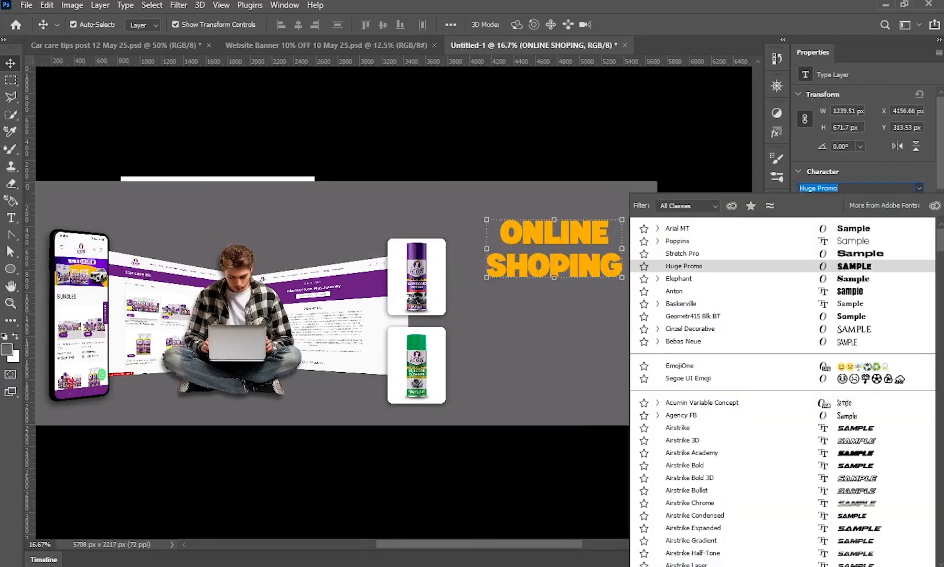
click(787, 253)
text(280)
key(Return)
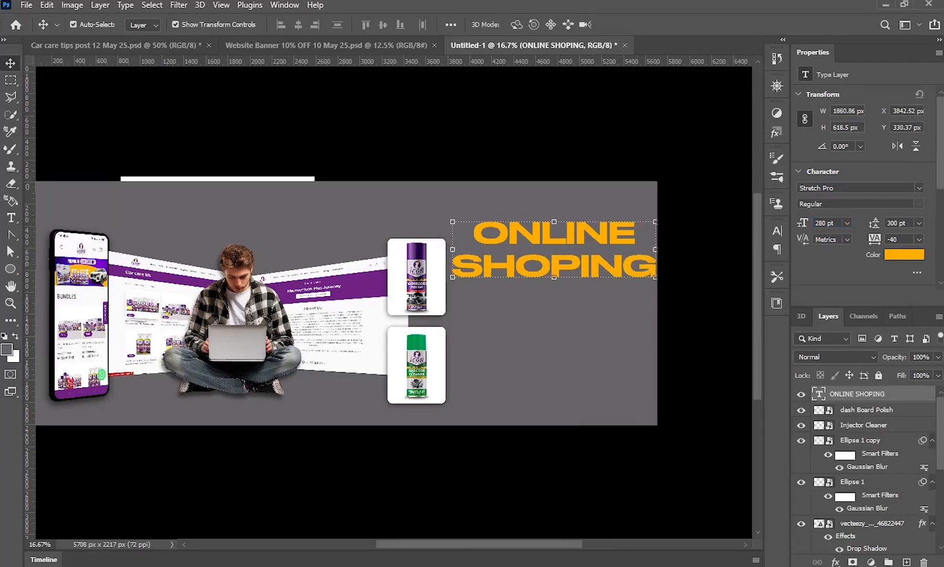
text(250)
key(Return)
Nudge the ONLINE SHOPING heading slightly left and down, and deselect it
key(Left)
key(Left)
key(Down)
key(Down)
key(Down)
key(Down)
key(Down)
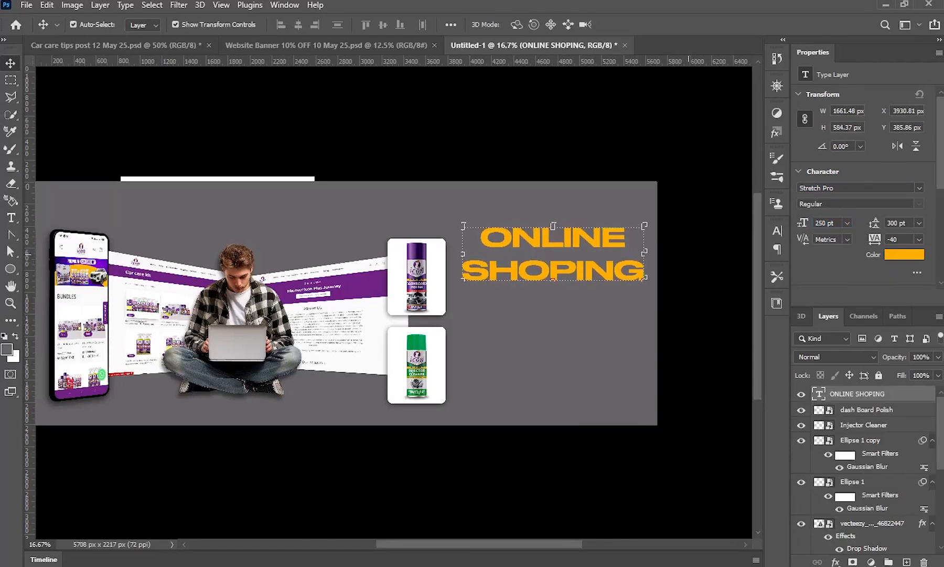
click(689, 254)
Duplicate the heading below itself, change the copy to "FOR YOUR CAR" and set it in Arial MT Extra Bold at 200 pt
alt+drag(605, 275, 609, 337)
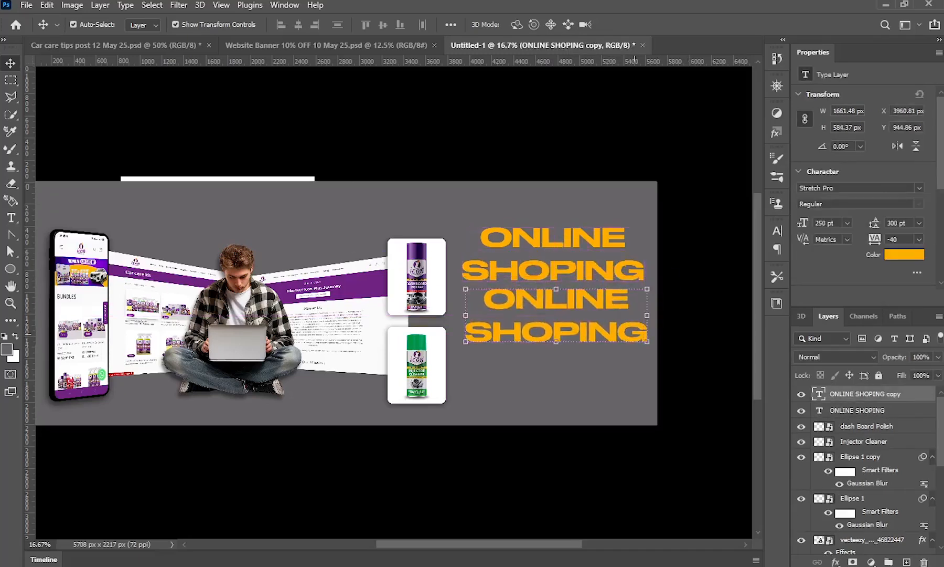
double_click(642, 337)
key(BackSpace)
text(FOR YOUR CAR)
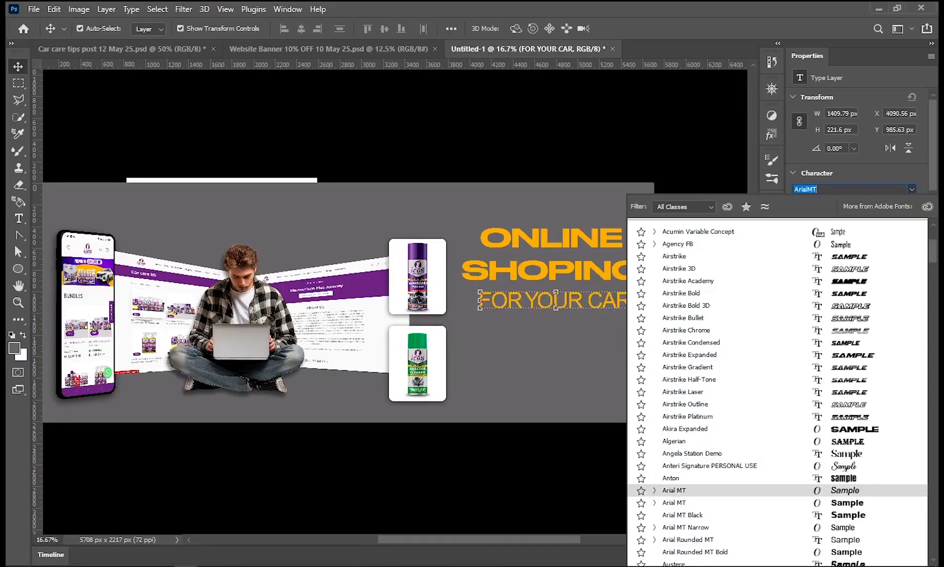
key(Down)
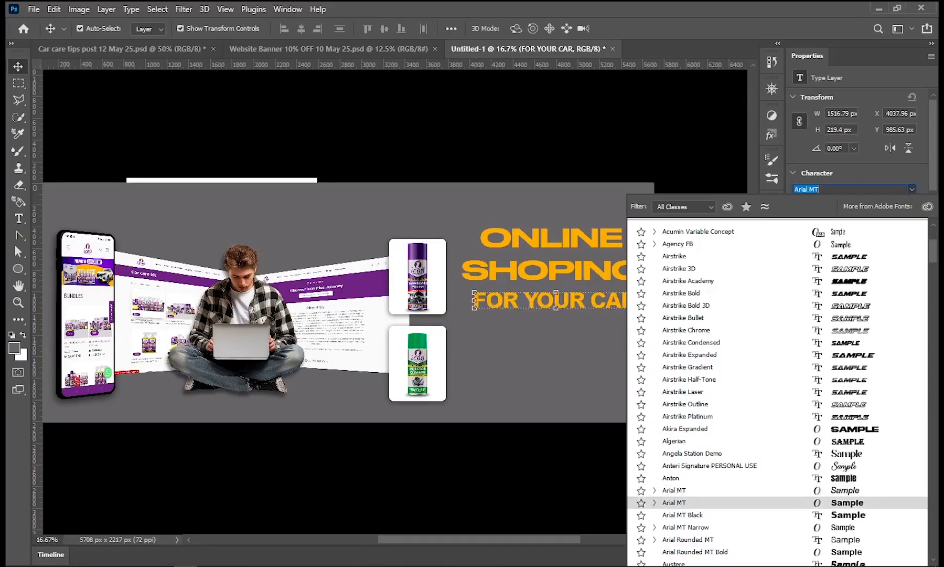
key(Return)
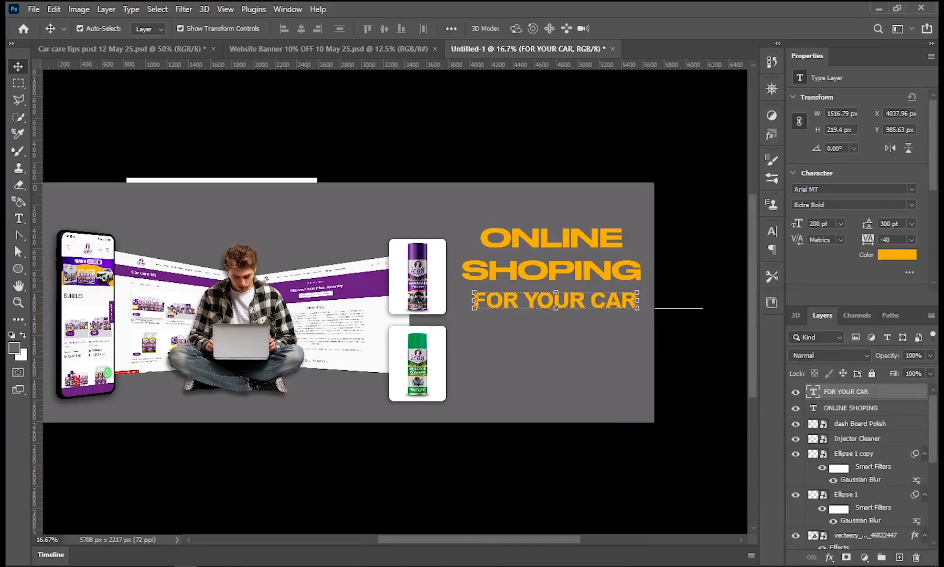
Change the FOR YOUR CAR text colour to white #ffffff
click(897, 255)
drag(446, 365, 401, 341)
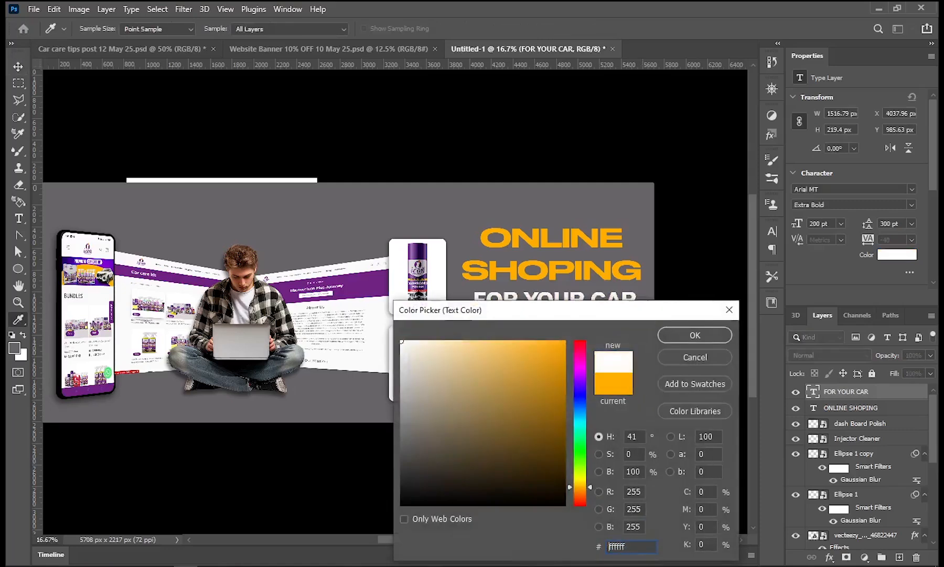
click(695, 335)
Duplicate the FOR YOUR CAR line below itself, change the copy to "Flat", and enlarge and place it beside the Injector Cleaner card
drag(512, 302, 508, 351)
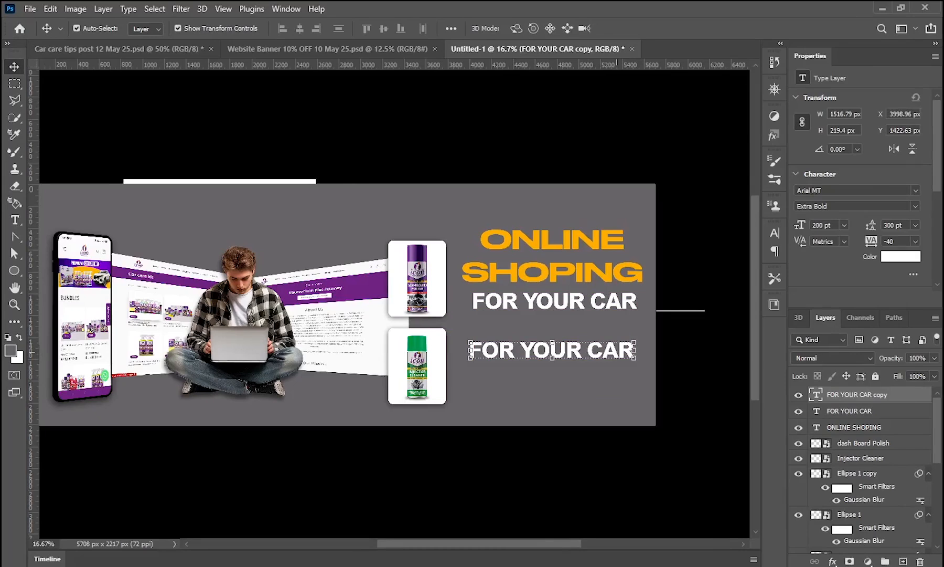
double_click(507, 351)
key(BackSpace)
text(Flat)
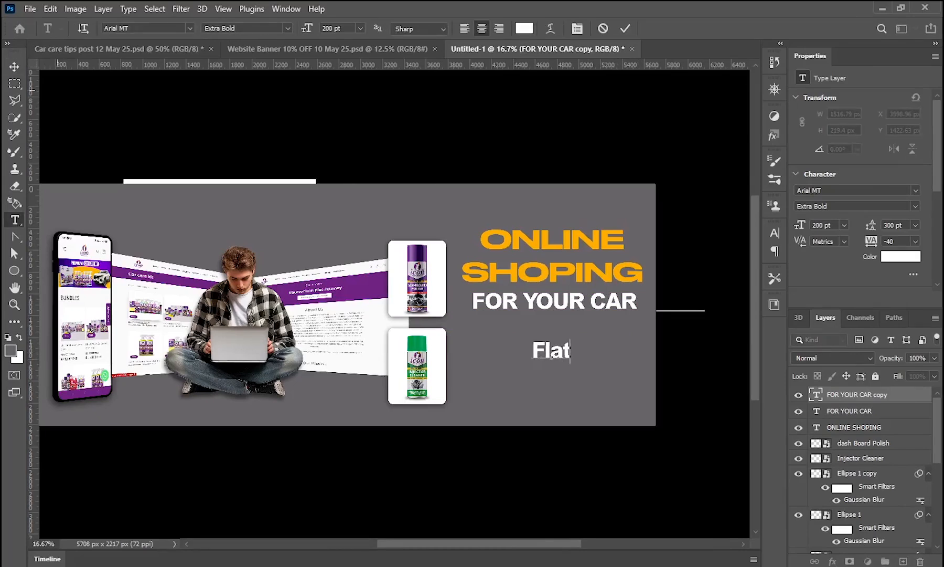
key(ctrl+Return)
key(v)
key(Delete)
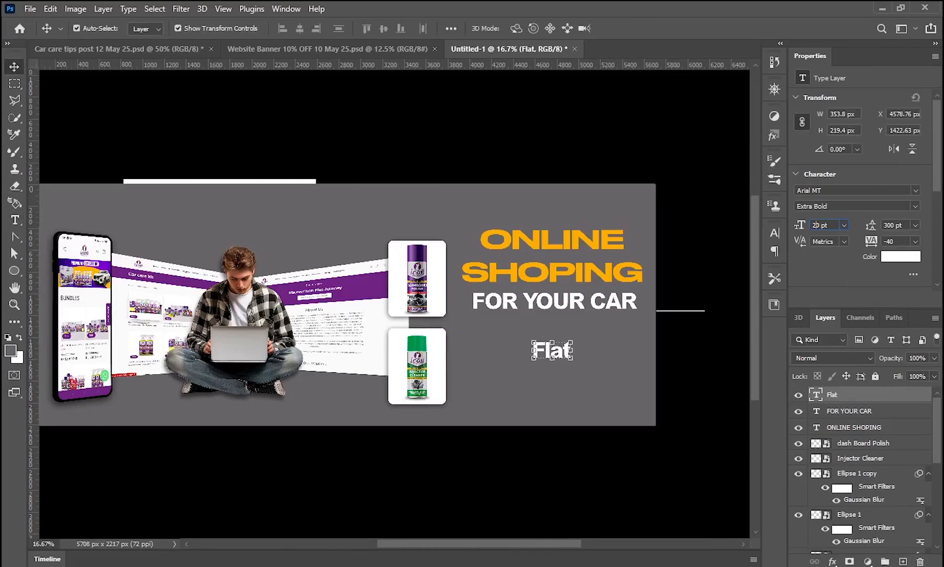
key(Return)
drag(555, 344, 489, 353)
click(495, 480)
Duplicate the ONLINE SHOPING heading below the FOR YOUR CAR line and change the copy's text to "10%"
drag(550, 270, 548, 356)
double_click(599, 363)
key(BackSpace)
text(10%)
click(14, 66)
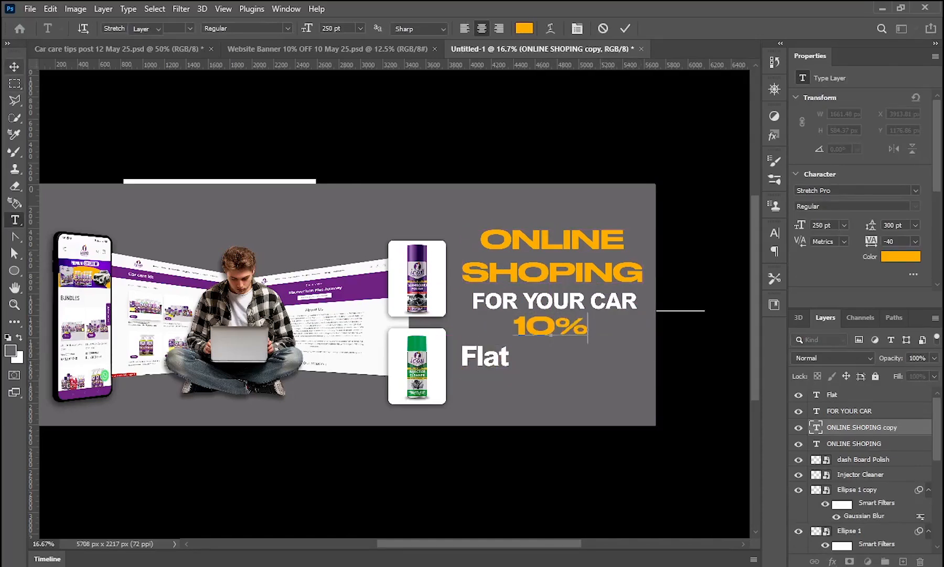
click(95, 128)
Draw a square-cornered rectangle about 643 × 288 px beside the word Flat and fill it orange
right_click(14, 270)
click(58, 268)
drag(523, 344, 557, 367)
key(ctrl+z)
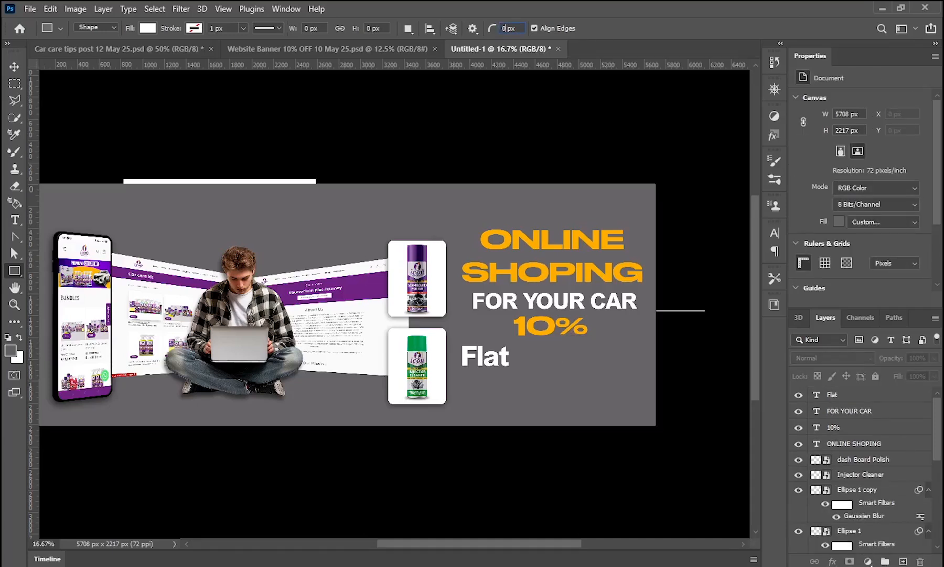
drag(517, 342, 589, 373)
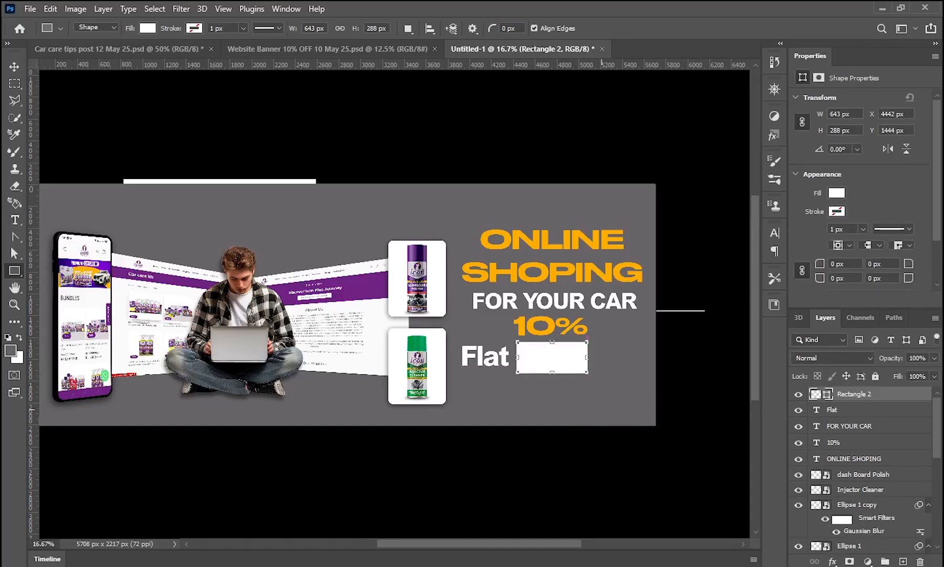
click(837, 193)
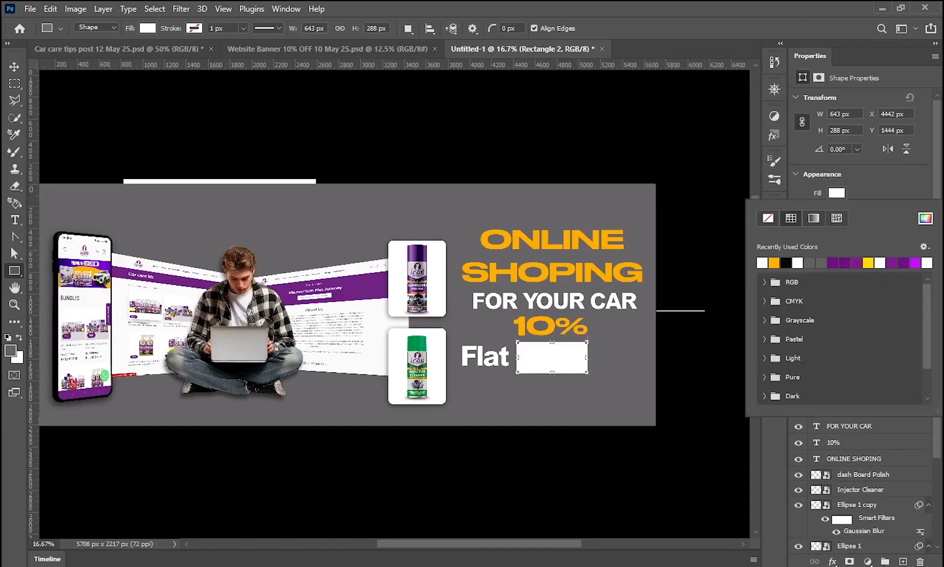
click(774, 262)
key(v)
click(569, 153)
Raise the 10% text layer above the orange rectangle and change its colour to black
drag(847, 442, 847, 389)
click(901, 257)
click(404, 506)
click(695, 338)
Move the 10% text onto the orange rectangle and set its size to 220 pt so it fits inside
drag(553, 324, 556, 356)
key(BackSpace)
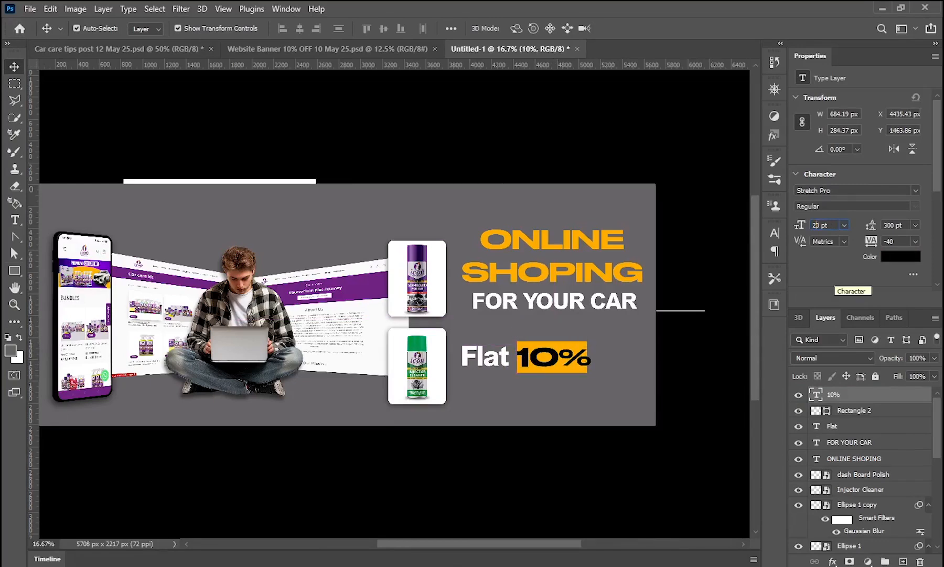
text(2)
key(Return)
click(697, 403)
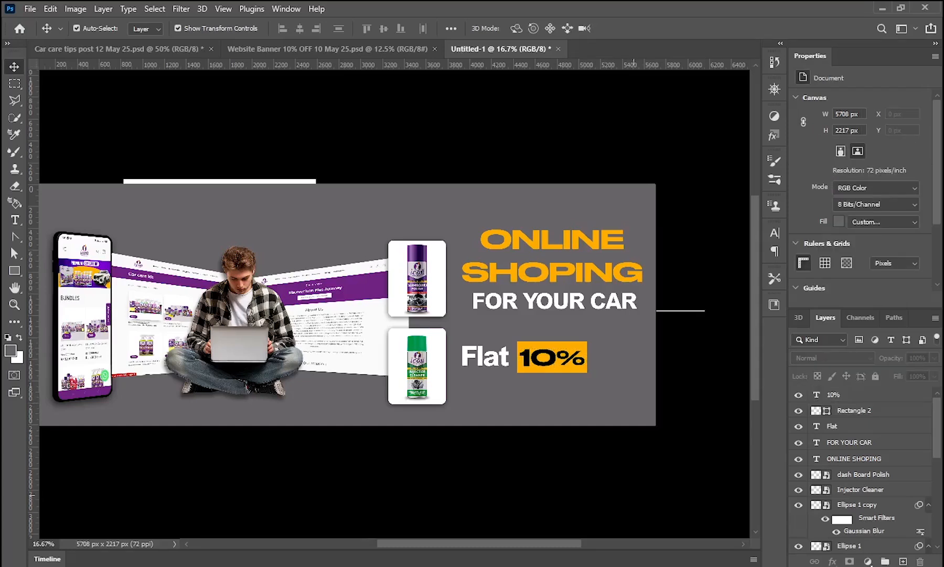
Duplicate the word Flat to the other side of the 10% box, change the copy to "OFF" and set it to 190 pt
drag(497, 363, 629, 366)
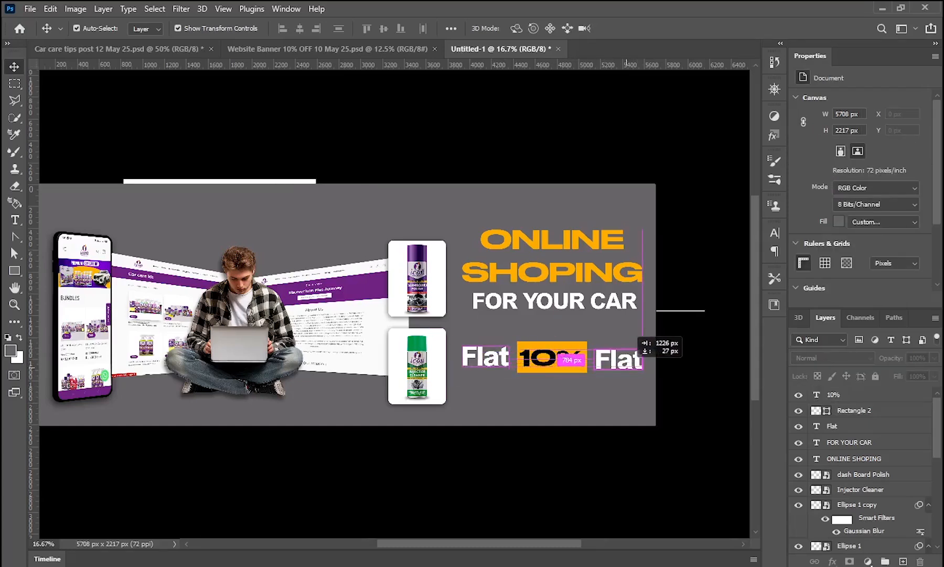
double_click(629, 366)
key(BackSpace)
text(OFF)
key(ctrl+Return)
key(v)
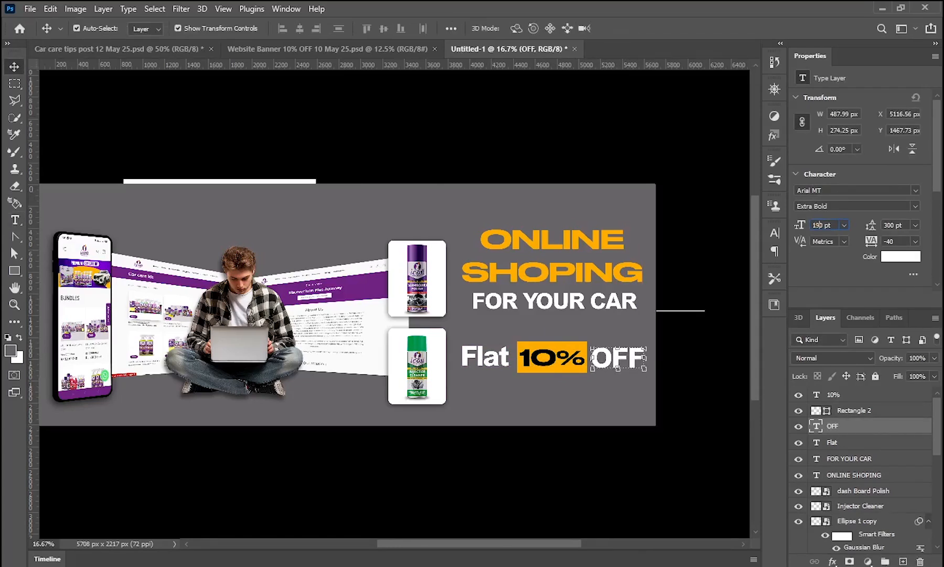
key(Return)
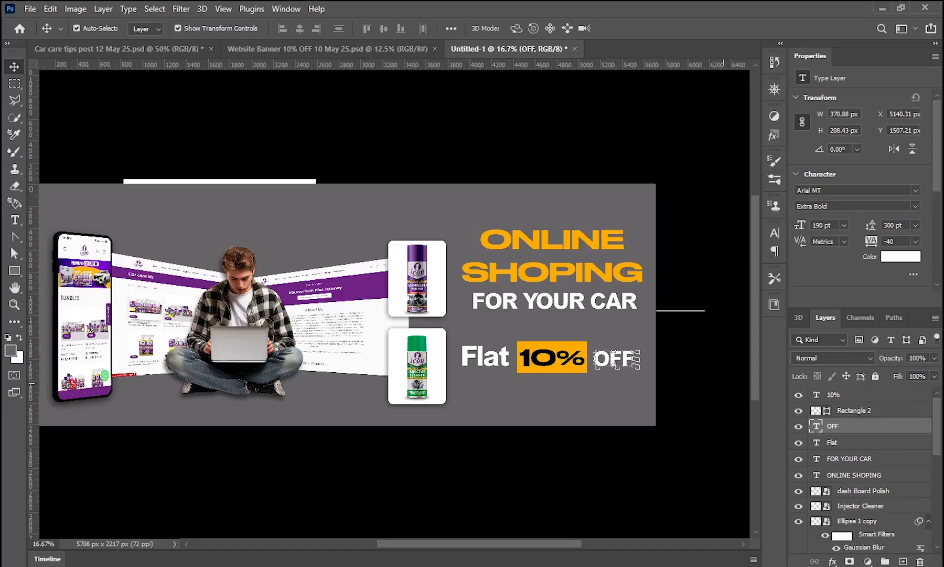
click(550, 473)
Duplicate the FOR YOUR CAR line below the discount row and change the copy's text to "ON ALL PRODUCTS"
drag(550, 473, 559, 476)
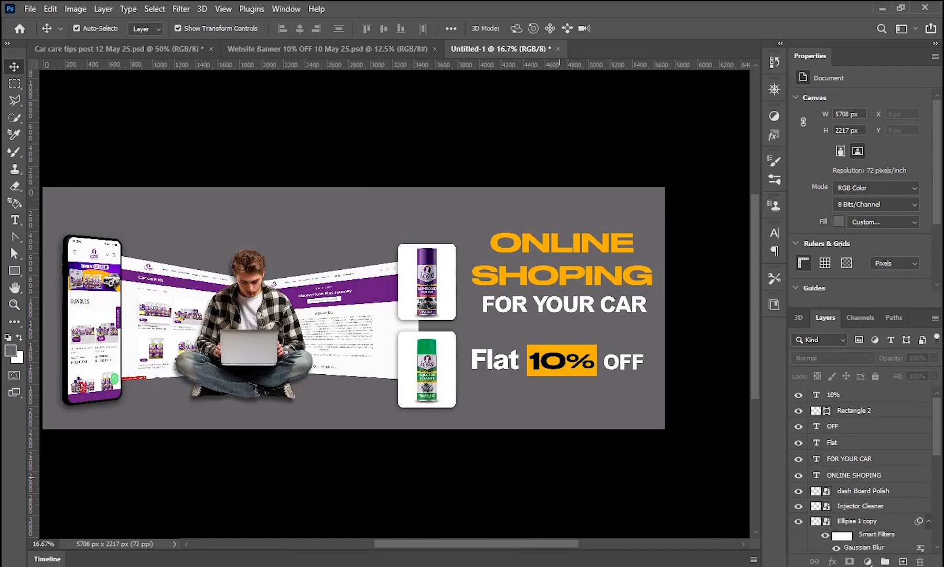
drag(561, 304, 560, 395)
double_click(583, 401)
key(BackSpace)
text(ON ALL PRODUCTS)
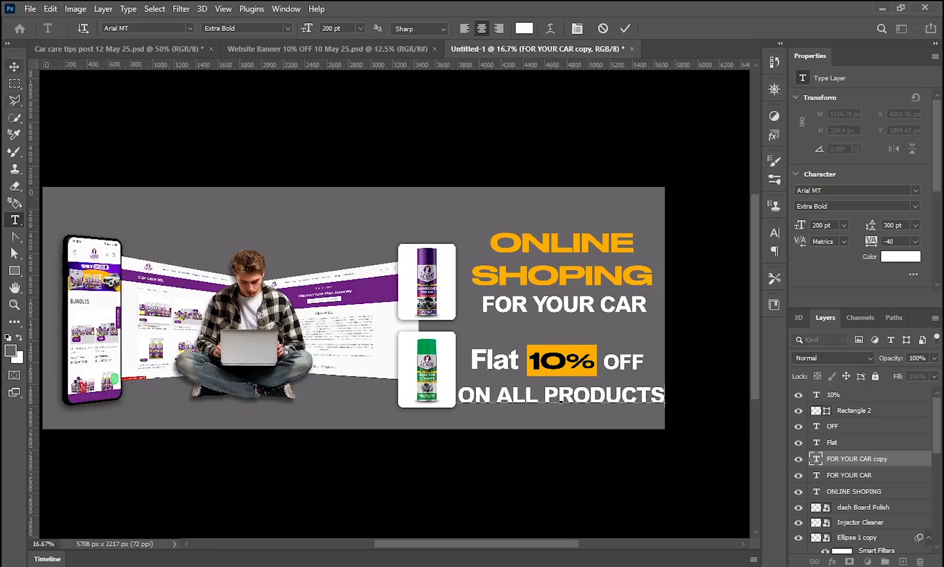
click(15, 66)
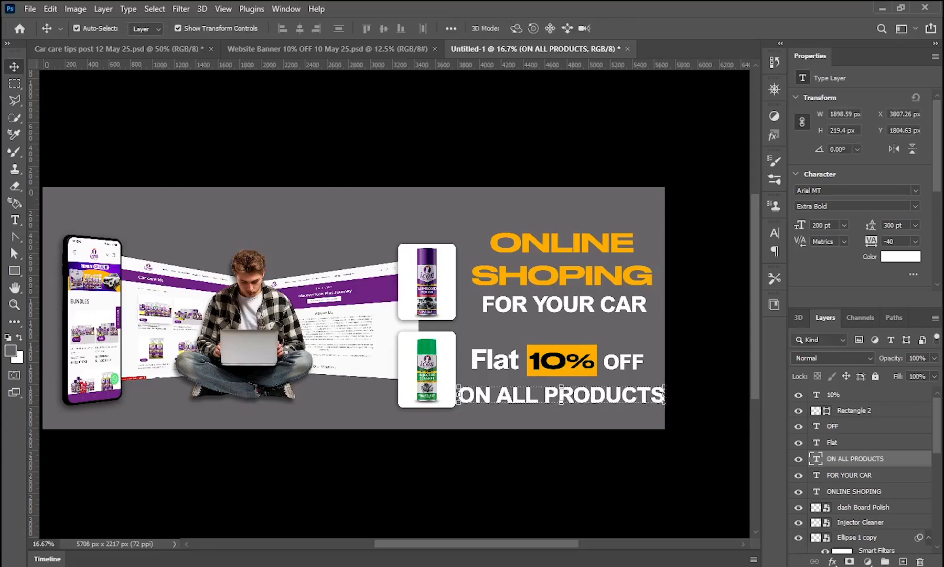
Set the ON ALL PRODUCTS text size to 100 pt
click(844, 225)
click(837, 392)
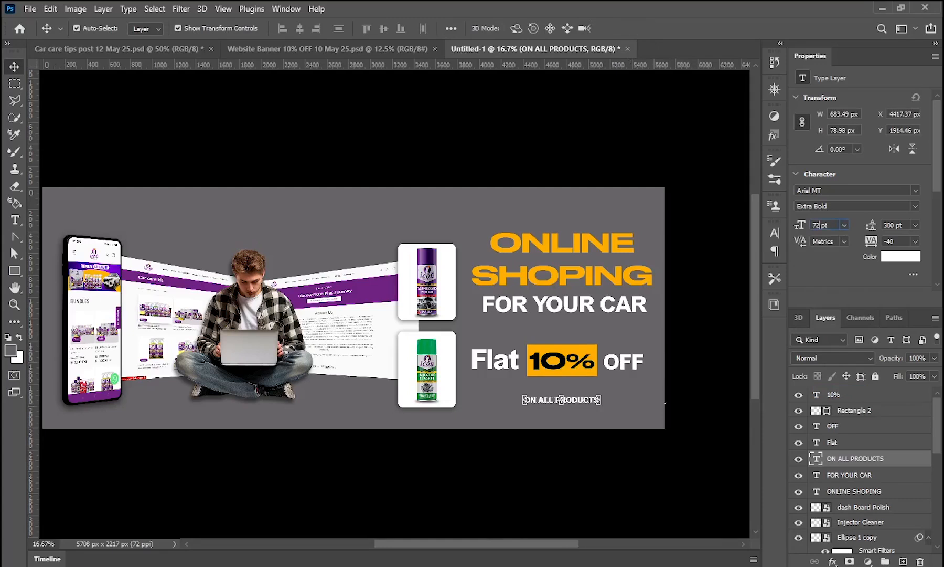
text(100)
key(Return)
Position the ON ALL PRODUCTS line closely beneath the Flat 10% OFF row and nudge it left and up
drag(588, 398, 590, 388)
key(shift+Left)
key(shift+Left)
key(shift+Left)
key(shift+Left)
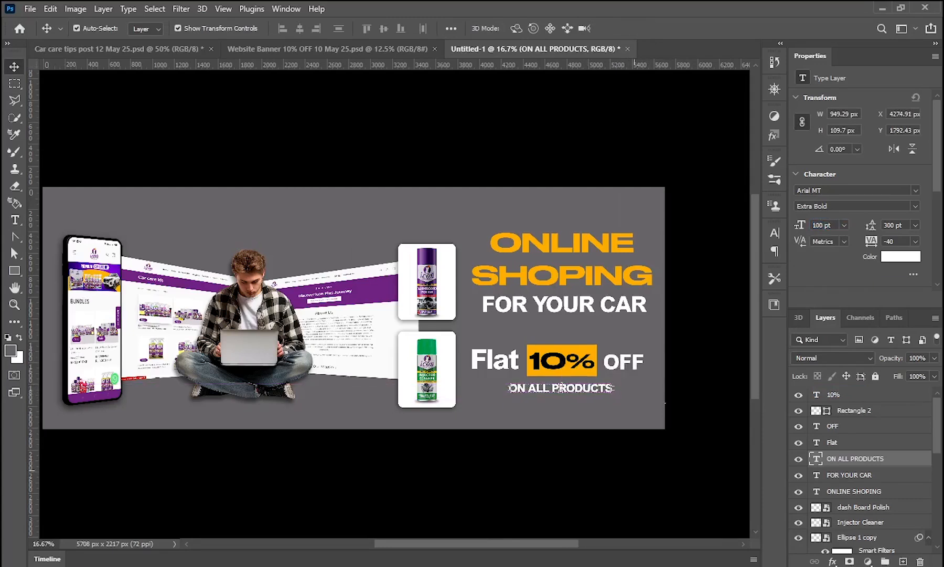
key(shift+Up)
click(632, 467)
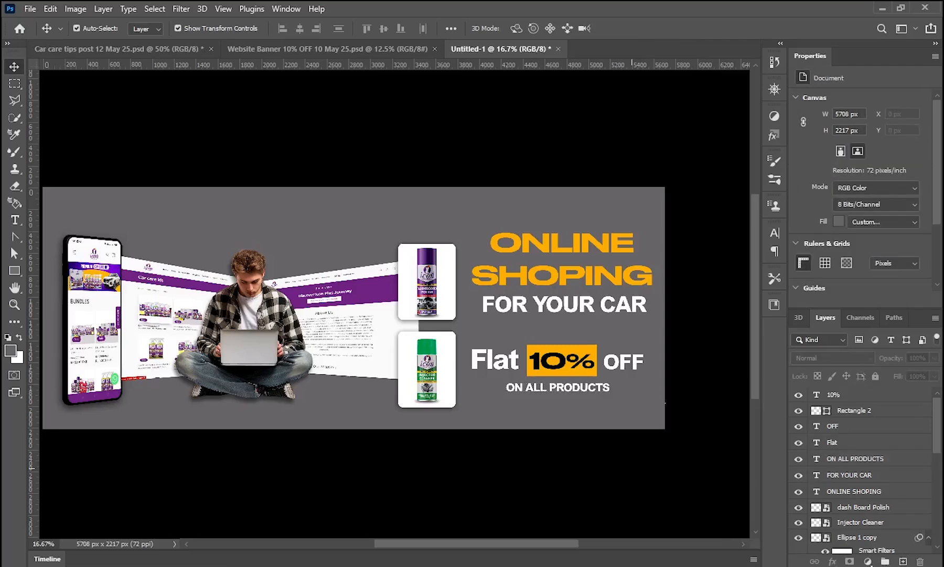
Place the purple gradient studio background image from the file folder into the banner
key(ctrl+minus)
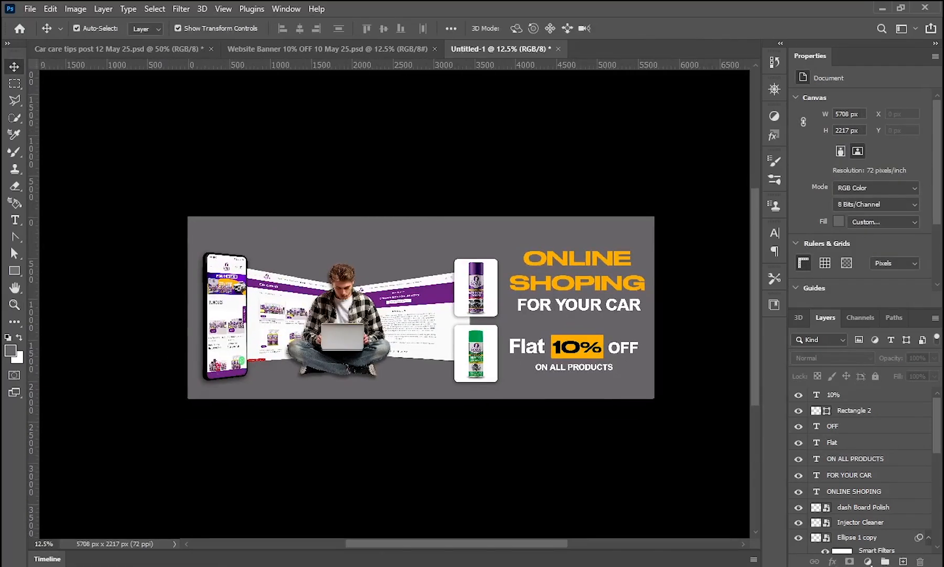
mouse_move(111, 565)
click(112, 522)
drag(554, 99, 339, 393)
drag(456, 341, 564, 440)
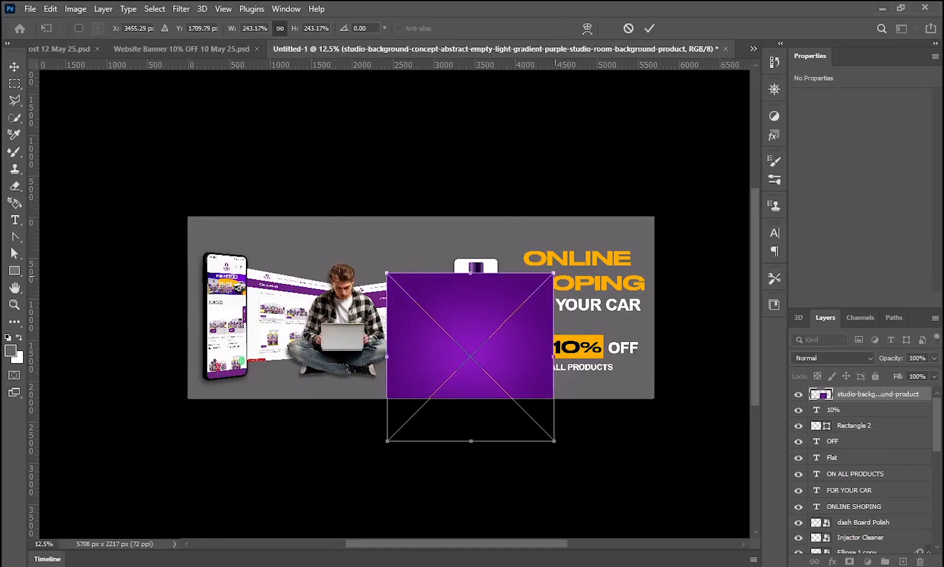
Stretch the purple studio background to cover the full width and height of the banner and send it behind all artwork layers
drag(555, 274, 618, 211)
drag(437, 329, 418, 287)
drag(600, 282, 655, 283)
drag(369, 283, 177, 301)
key(Right)
key(Right)
key(Right)
key(Right)
key(Right)
key(Right)
key(Right)
key(Right)
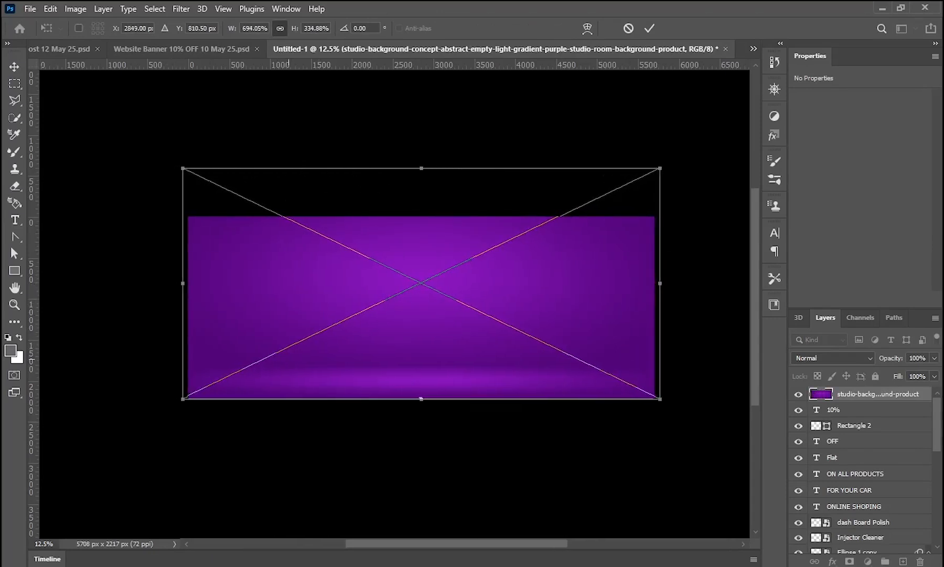
key(Return)
key(ctrl+shift+bracketleft)
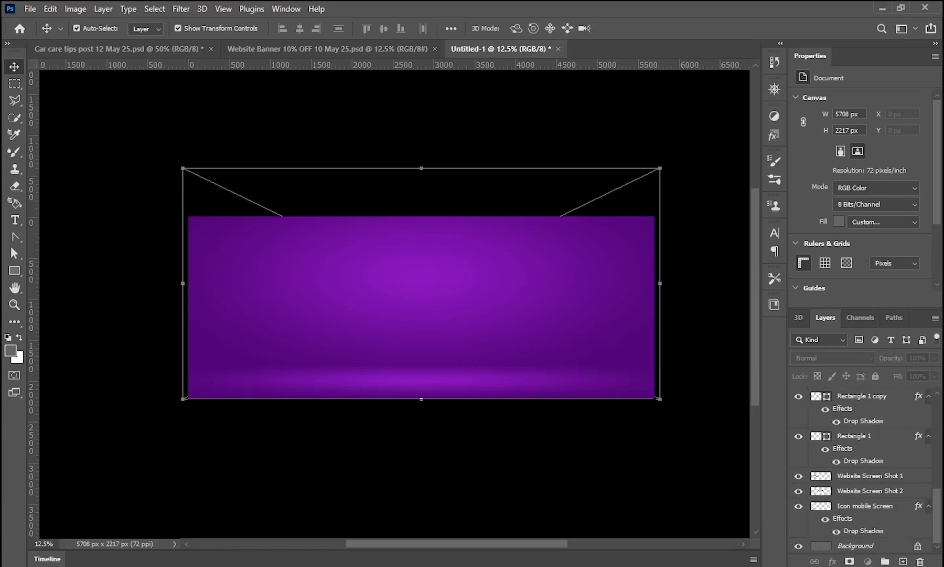
drag(590, 408, 572, 403)
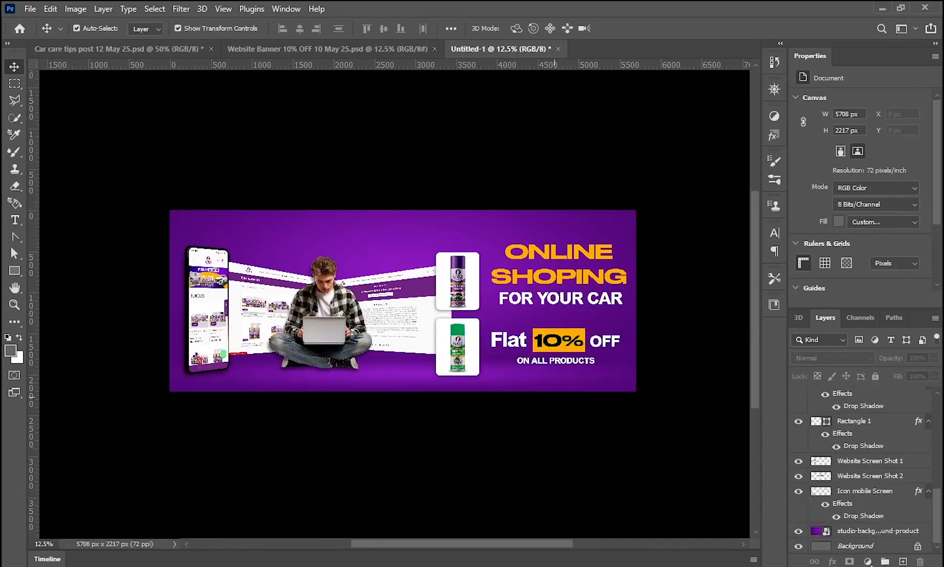
Draw a white circle about 1303 px in diameter over the seated man
right_click(14, 271)
click(67, 283)
mouse_move(269, 247)
mouse_down()
mouse_move(391, 336)
mouse_move(374, 353)
mouse_up()
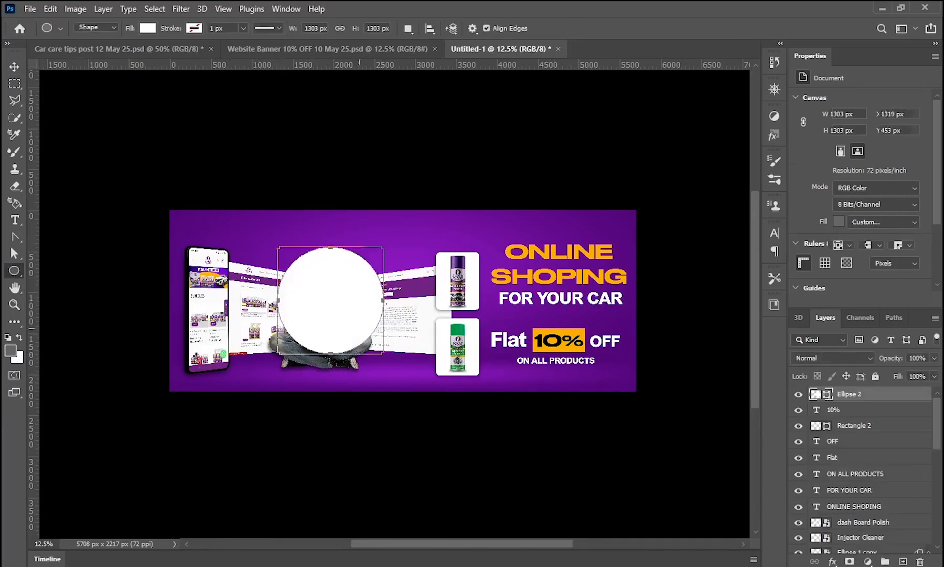
key(v)
Convert the white circle to a smart object and apply a Gaussian Blur with a radius of 309.2 pixels
click(181, 9)
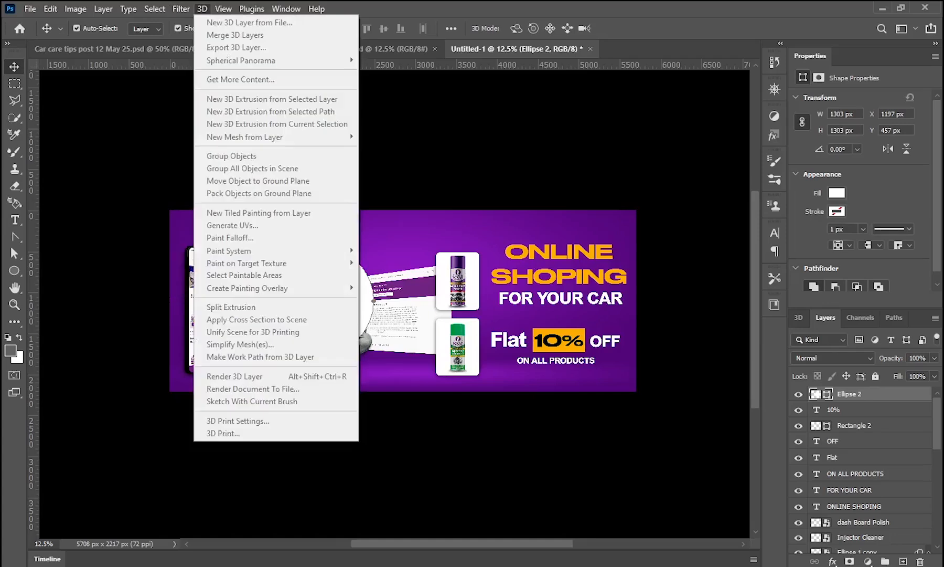
mouse_move(210, 176)
click(375, 223)
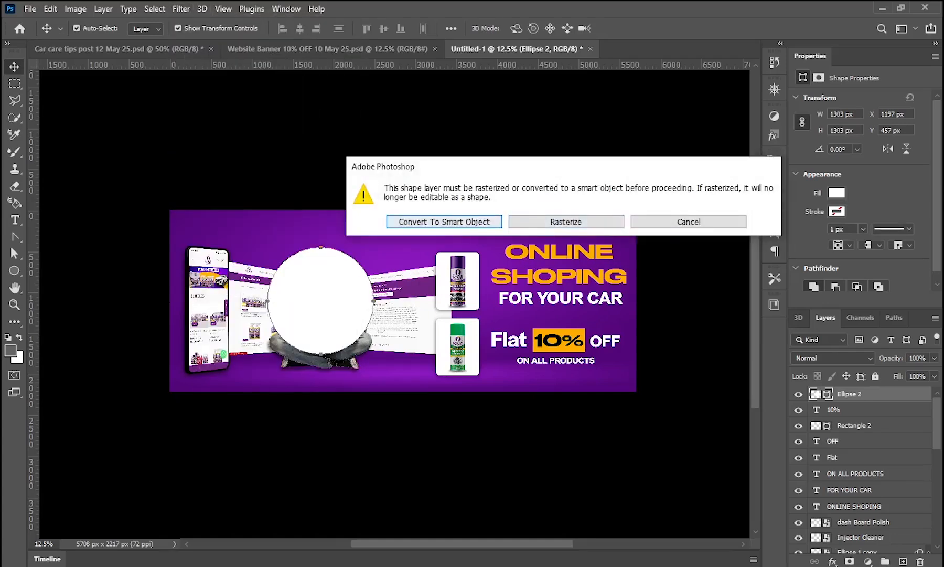
click(444, 221)
drag(649, 252, 709, 253)
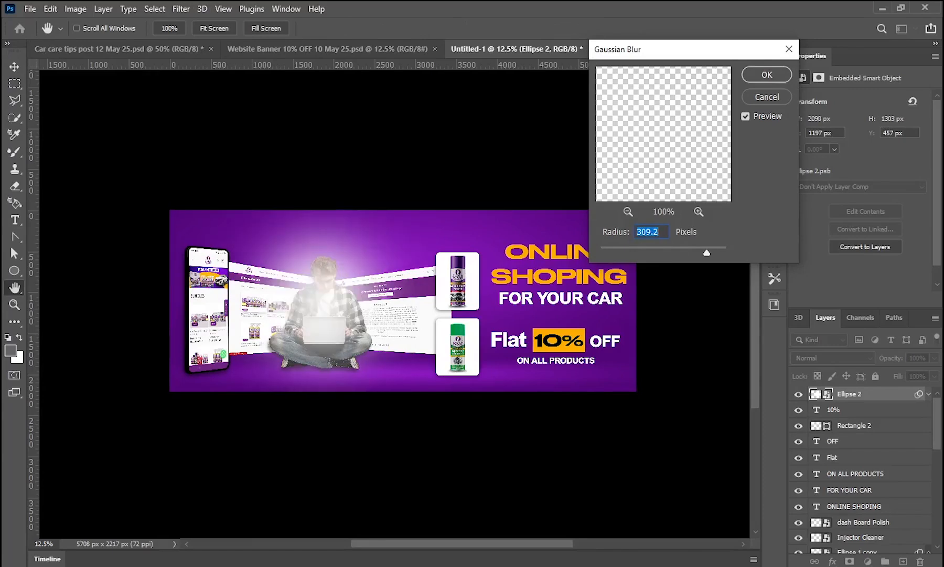
key(Return)
Move the blurred circle layer directly above the purple background and shift the glow up behind the man's head
drag(850, 394, 861, 523)
click(314, 194)
drag(350, 256, 341, 225)
click(372, 419)
drag(372, 418, 377, 434)
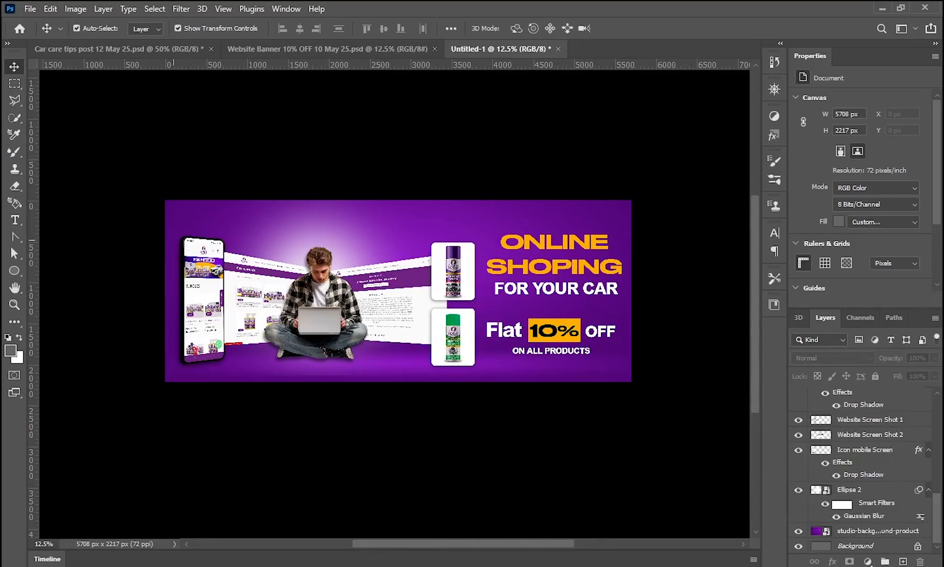
Save the document in the Documents folder as a Photoshop file named "Website Banner"
click(30, 9)
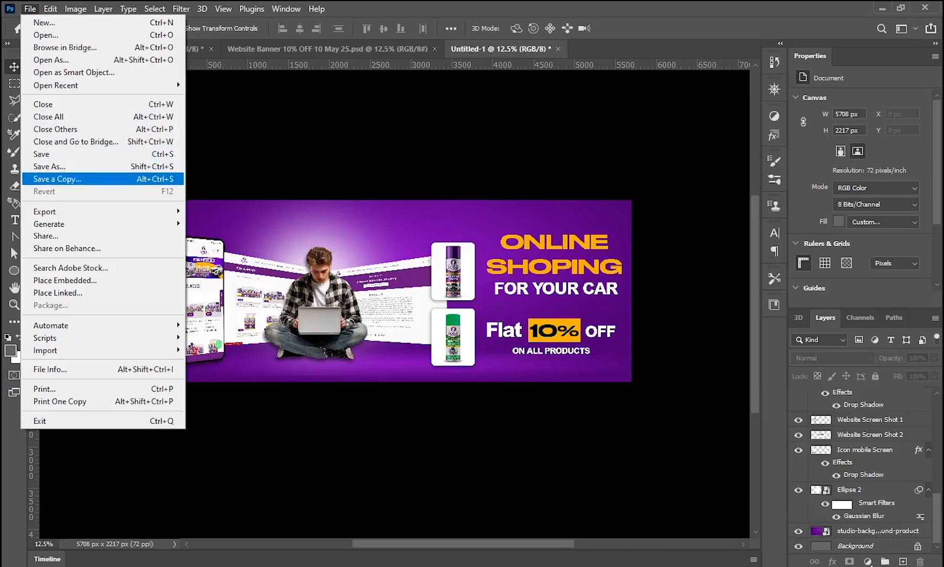
click(52, 155)
click(157, 335)
key(BackSpace)
key(BackSpace)
key(BackSpace)
key(BackSpace)
key(BackSpace)
key(BackSpace)
key(BackSpace)
key(BackSpace)
key(BackSpace)
key(BackSpace)
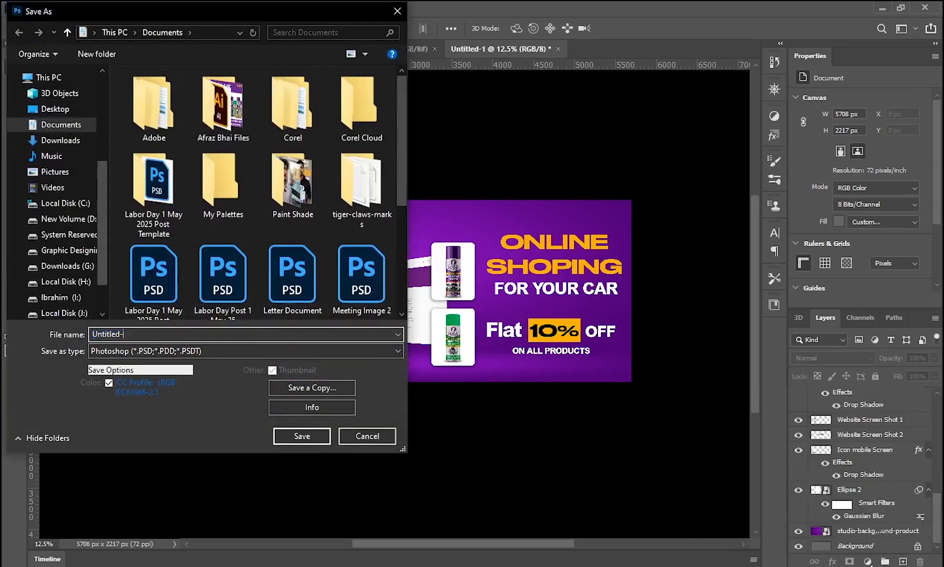
text(WEbsite Banner)
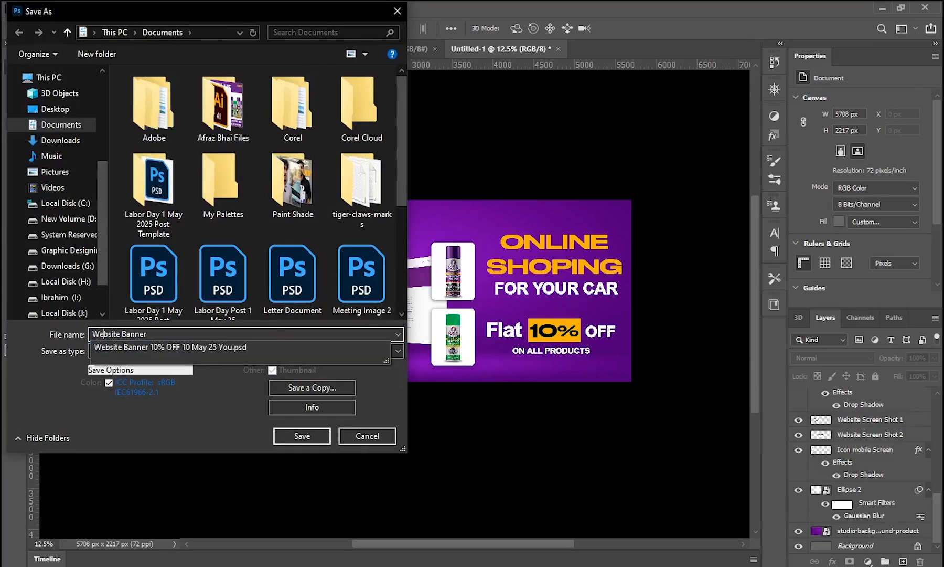
click(302, 436)
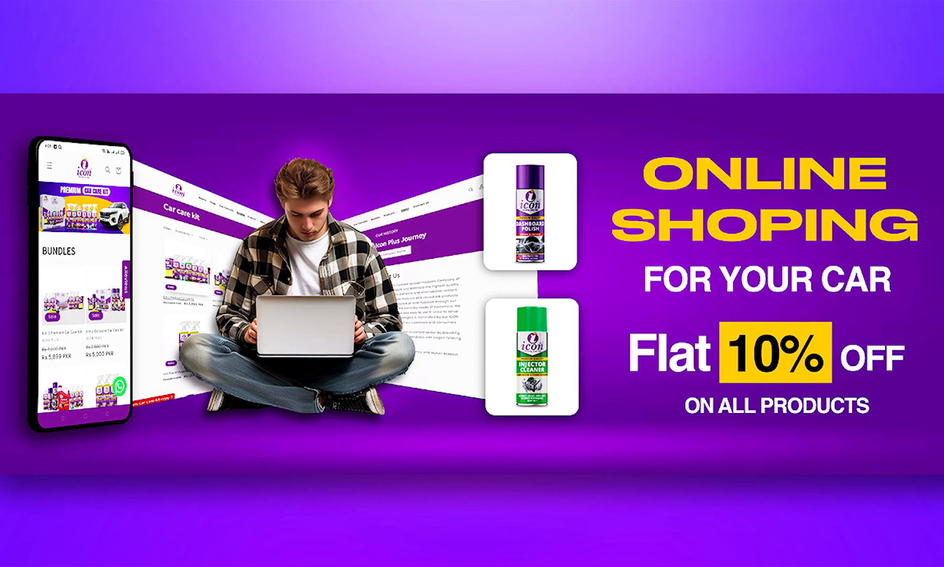